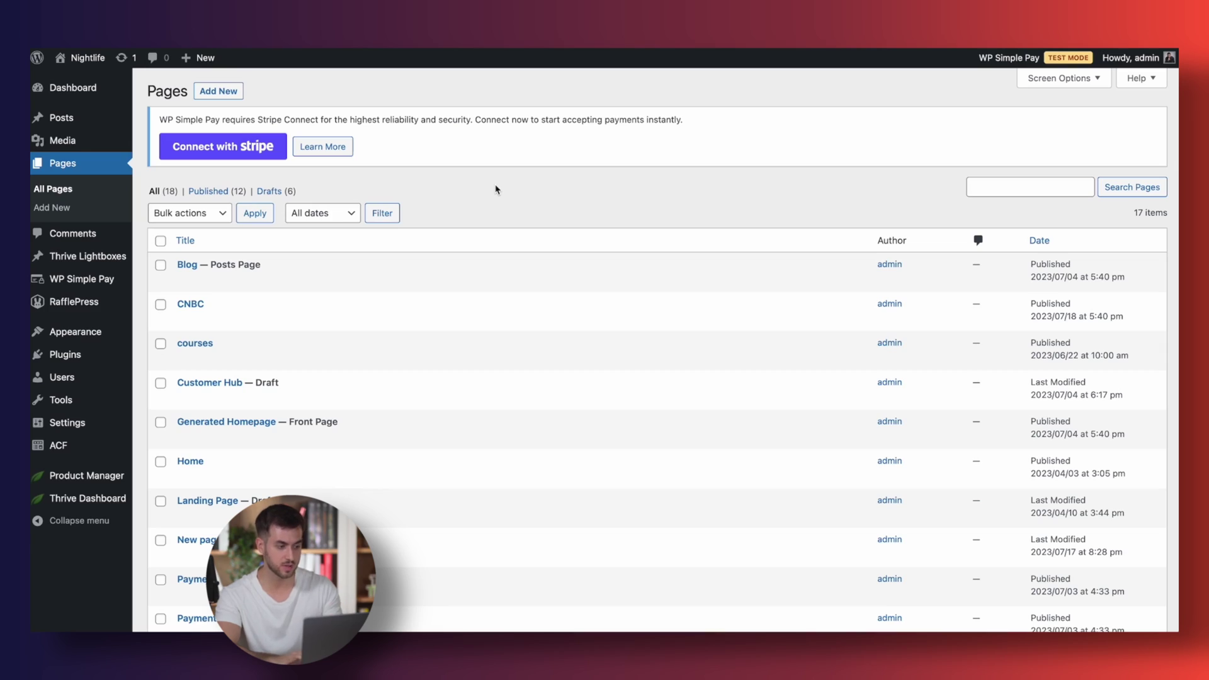
- Create a new page titled 'The Best Conversion Focused Page' and save it as a draft
left_click(221, 91)
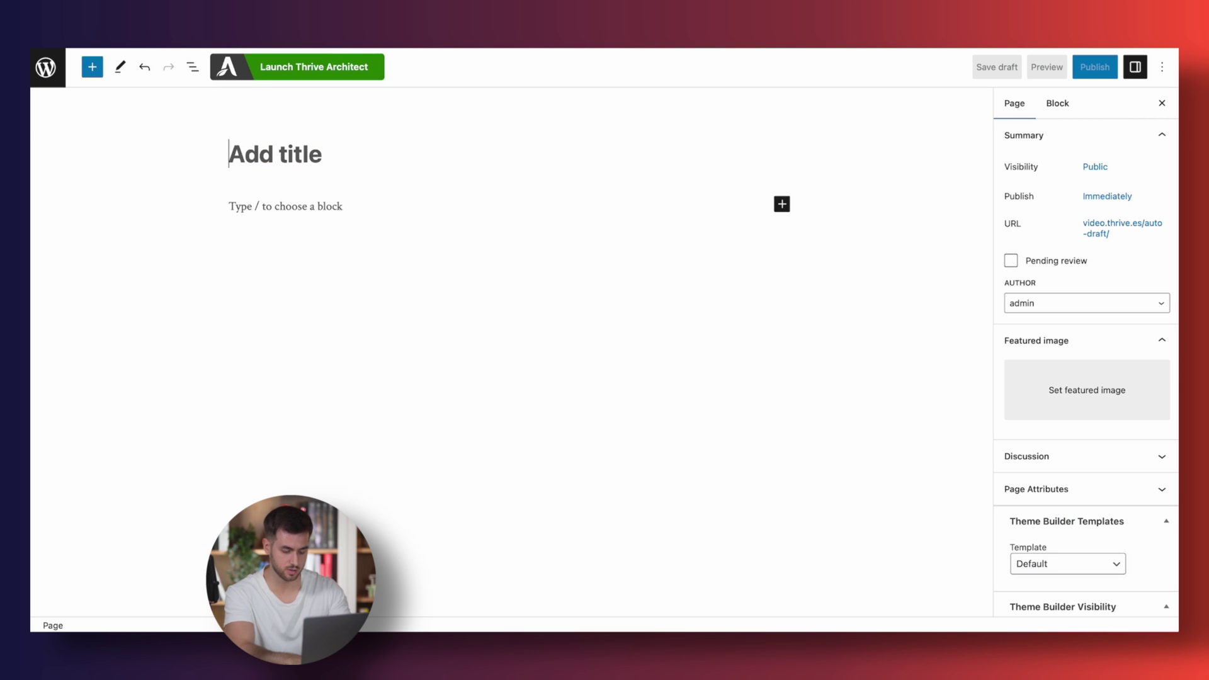
type("The Best Conversi")
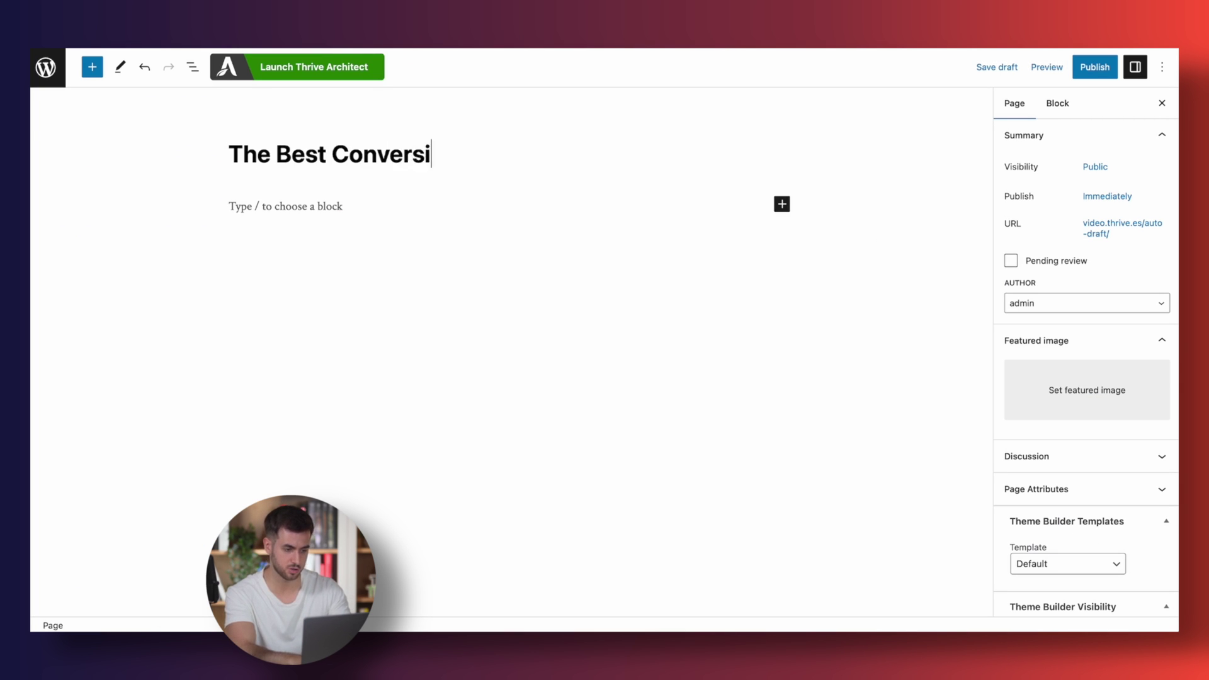
type("on Focused Page")
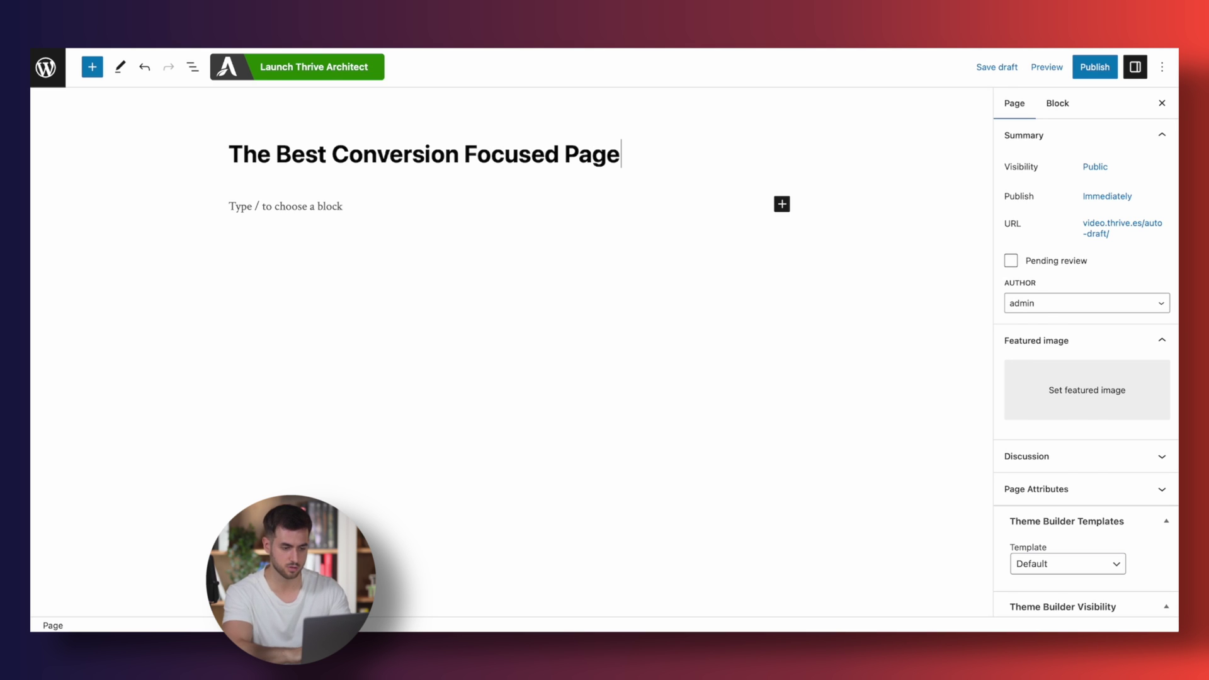
left_click(1000, 68)
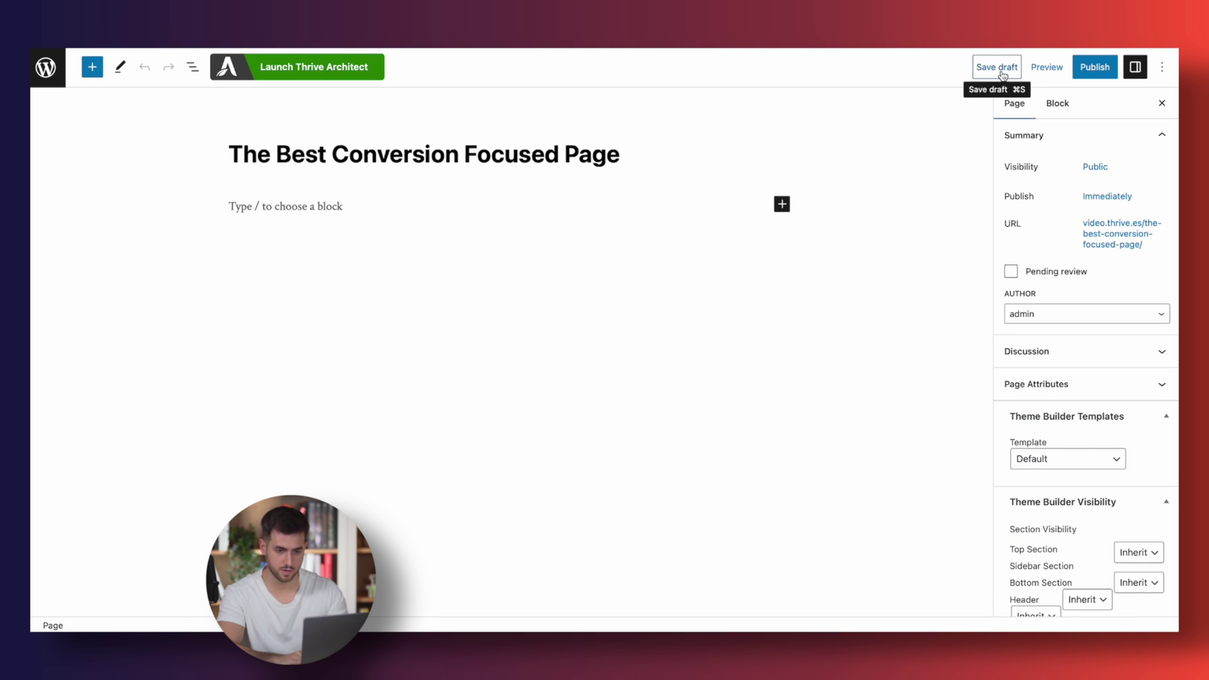
left_click(1002, 73)
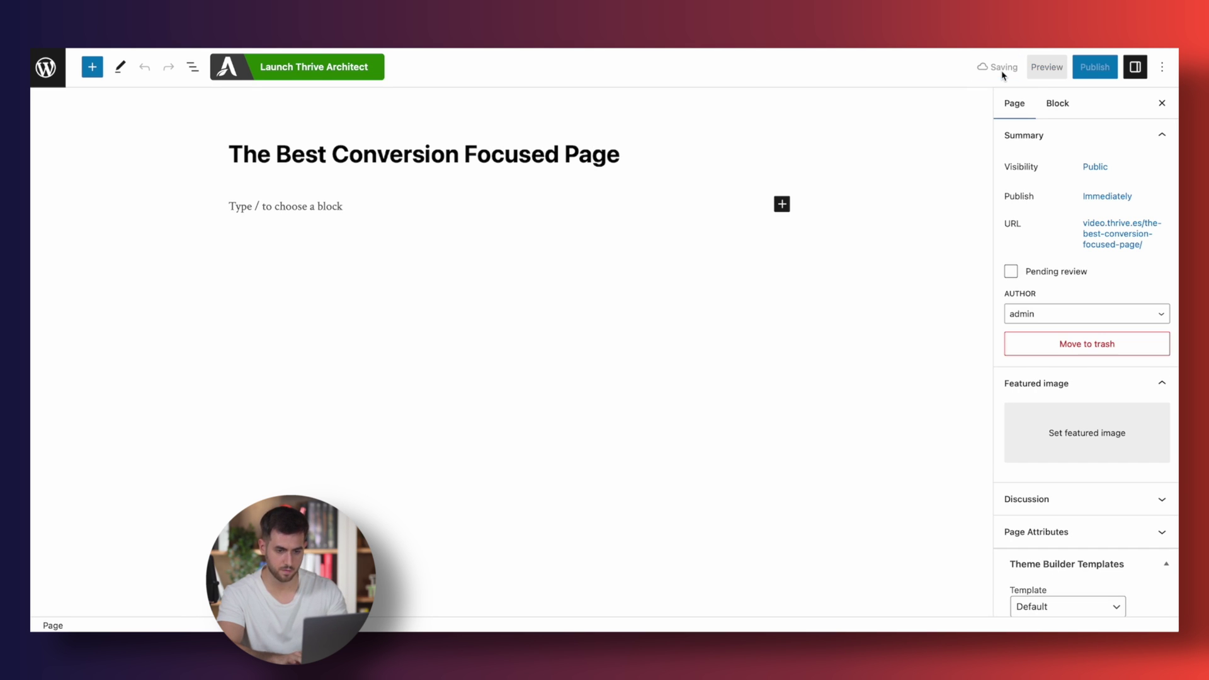
- Launch Thrive Architect with a pre-built landing page and search the library for 'bonus'
left_click(300, 68)
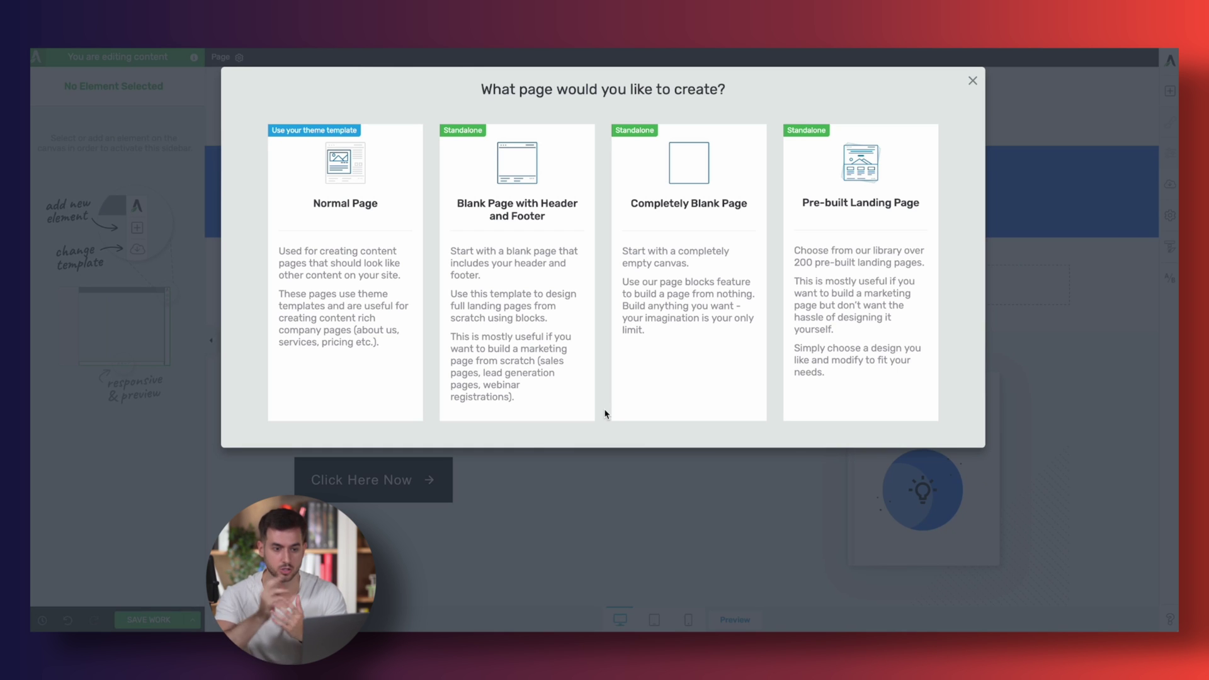
left_click(859, 219)
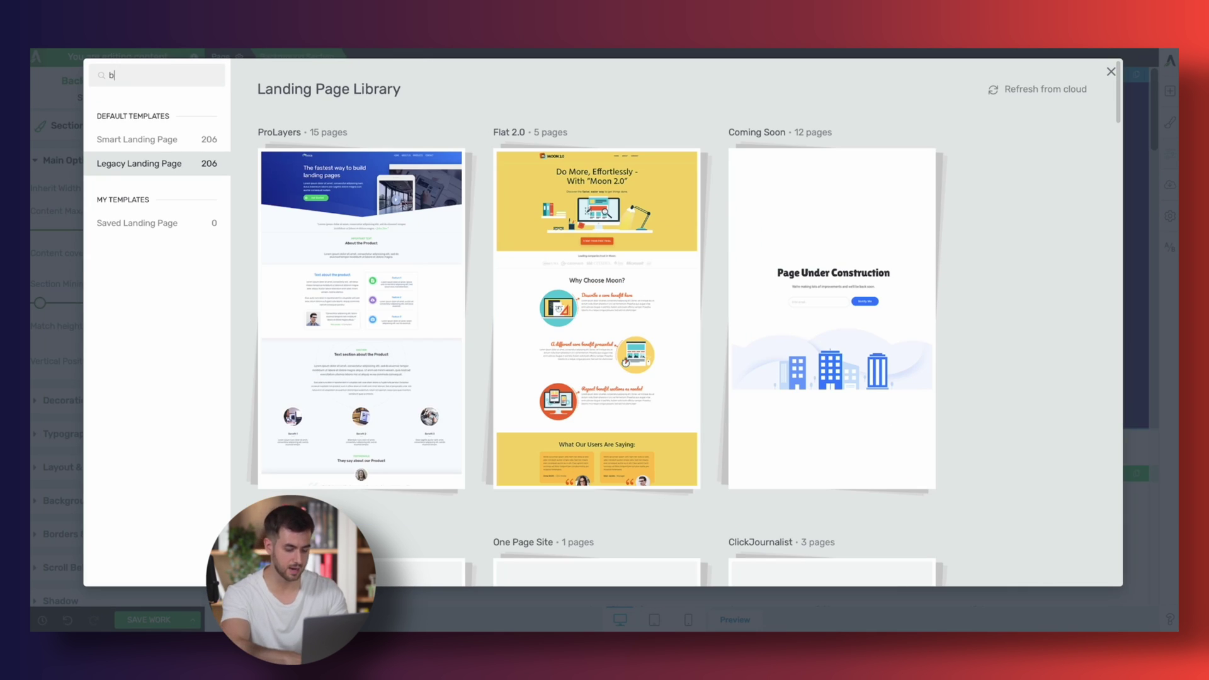
left_click(159, 76)
type("bonus")
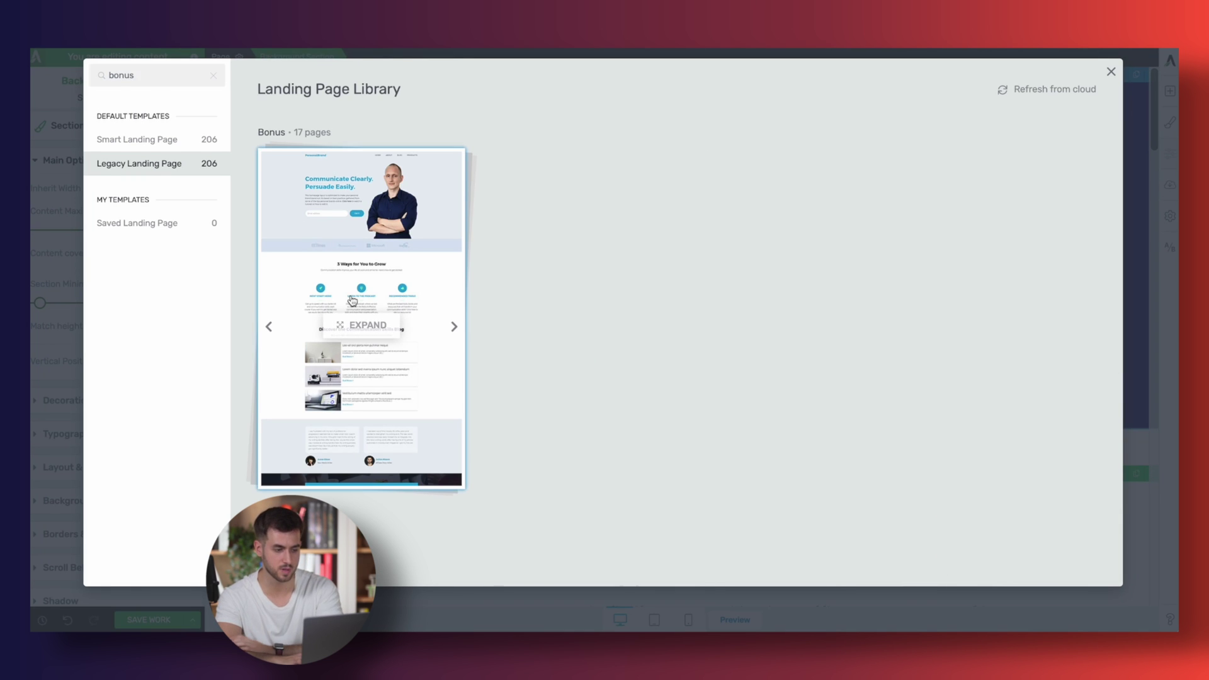
- Open the Bonus set and pick the Fancy Divider Example 02 template
left_click(352, 300)
scroll(544, 396, "down", 5)
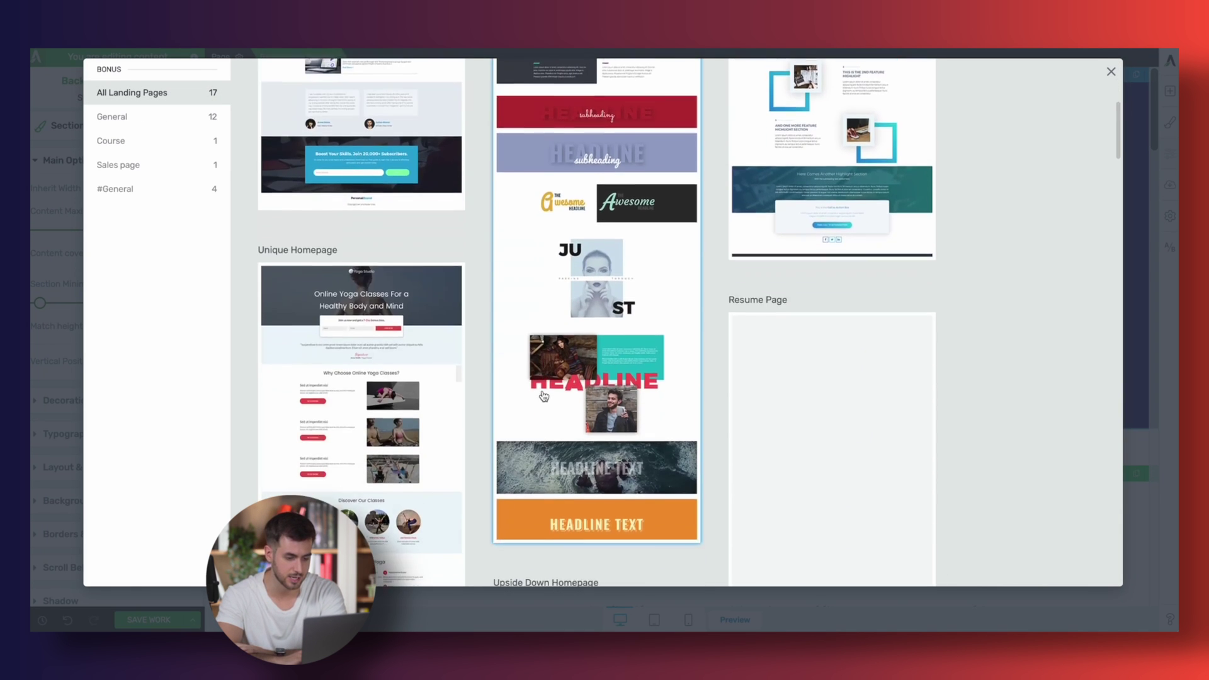
scroll(543, 396, "down", 5)
scroll(543, 396, "down", 5)
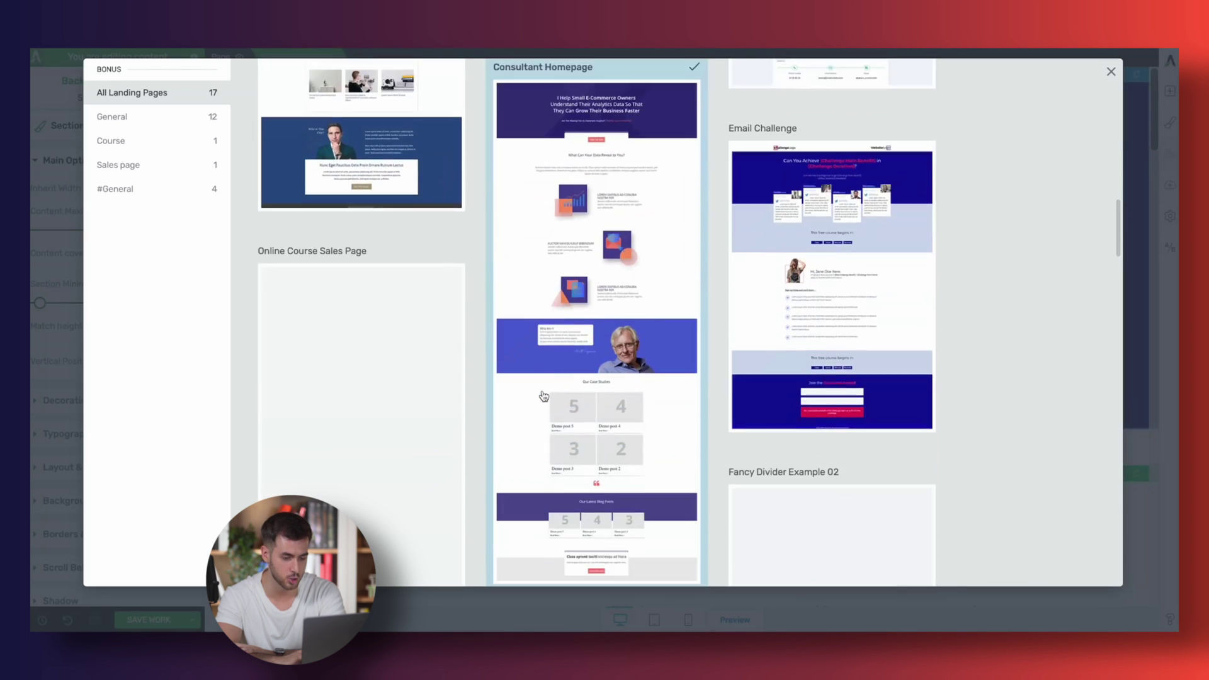
scroll(543, 397, "down", 5)
scroll(544, 396, "up", 1)
scroll(544, 396, "down", 2)
scroll(811, 299, "up", 2)
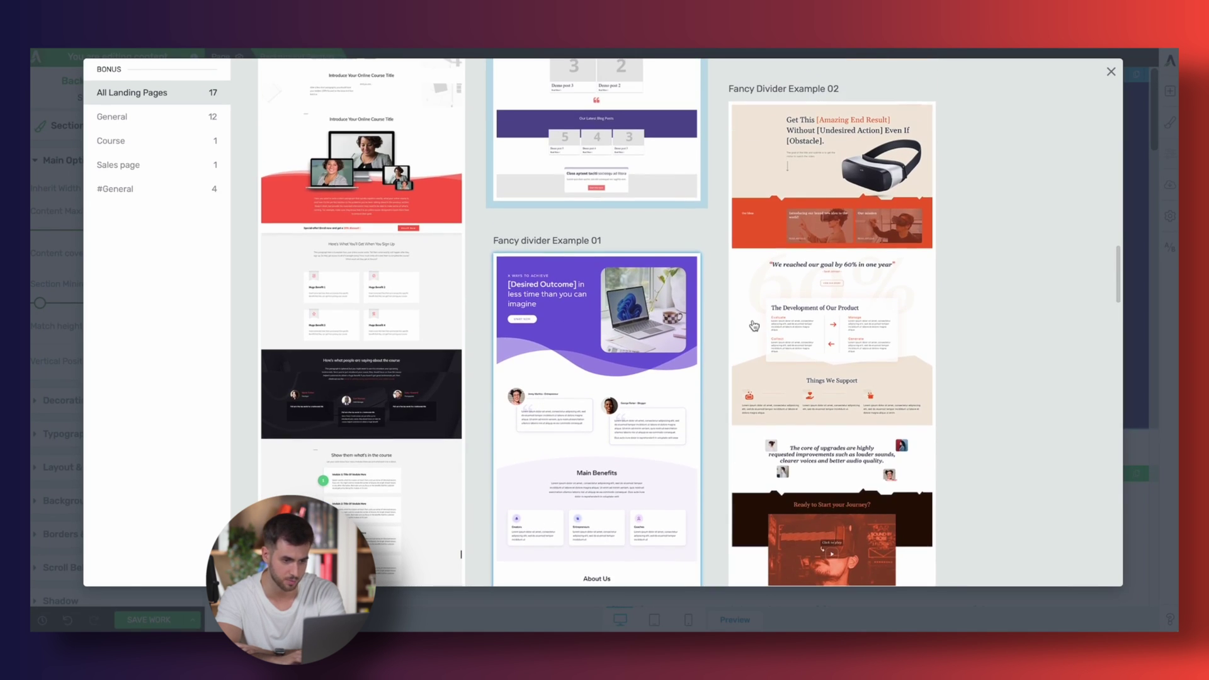
left_click(811, 299)
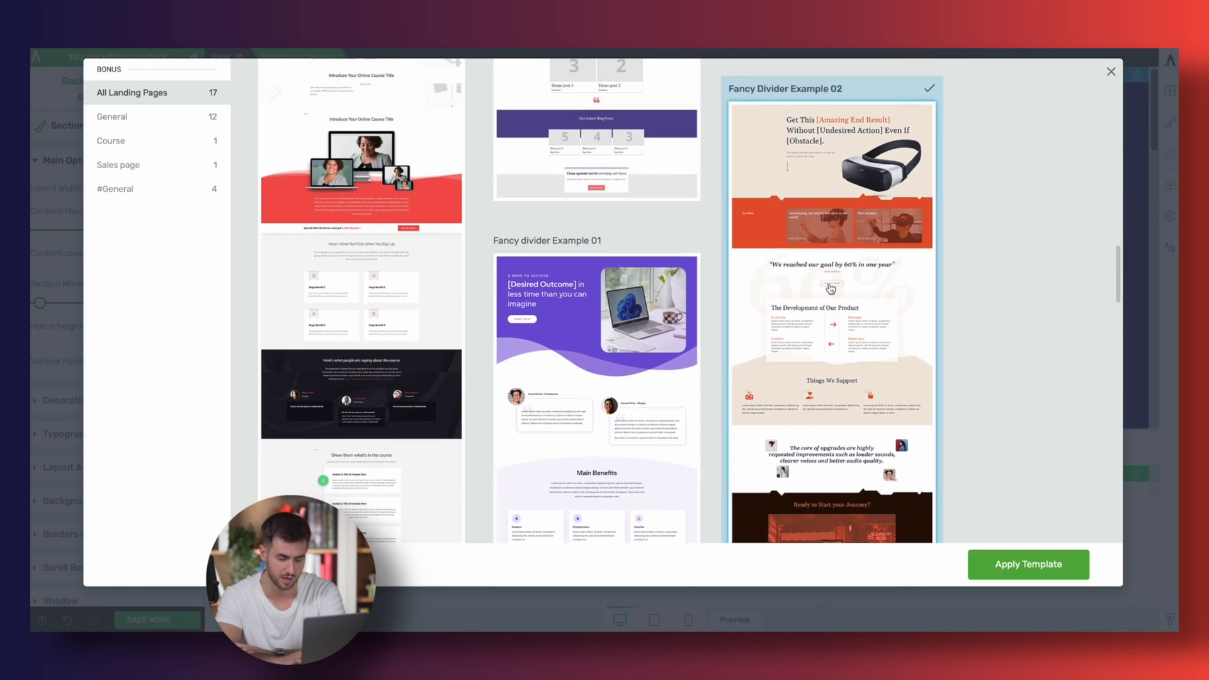
- Apply Fancy Divider Example 02 and review the VR headset page from bottom back to top
left_click(1011, 568)
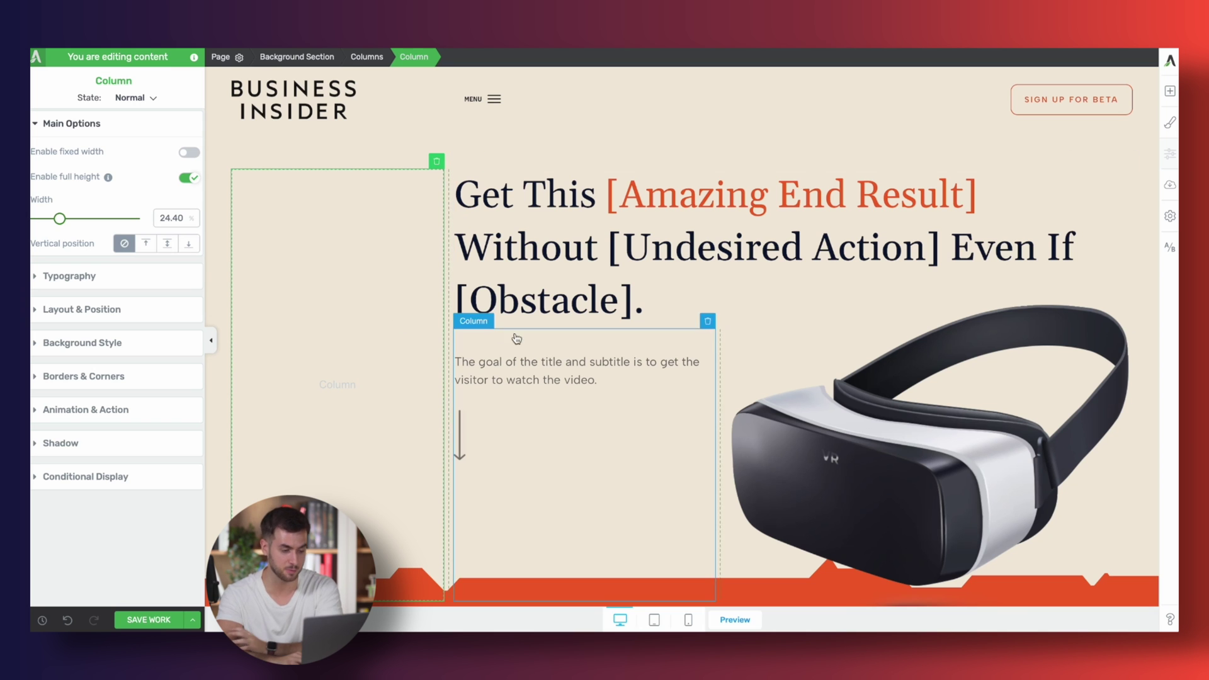
scroll(547, 368, "down", 4)
scroll(548, 374, "down", 8)
scroll(547, 373, "down", 11)
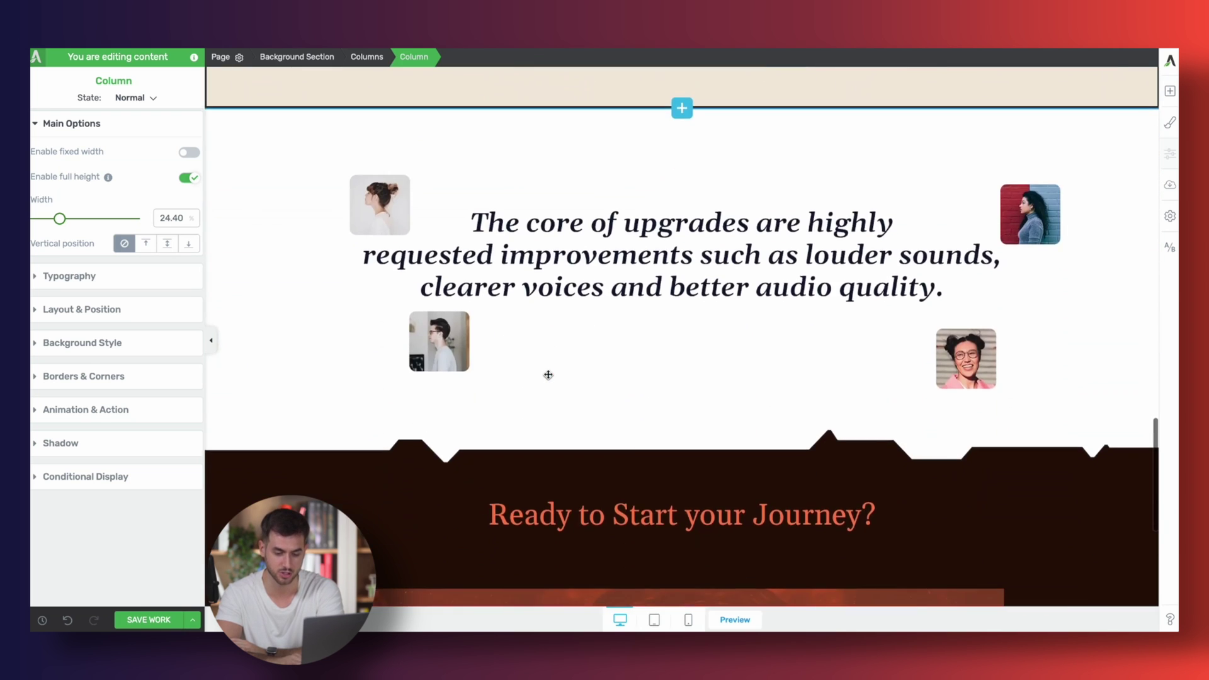
scroll(548, 374, "up", 20)
scroll(548, 374, "up", 3)
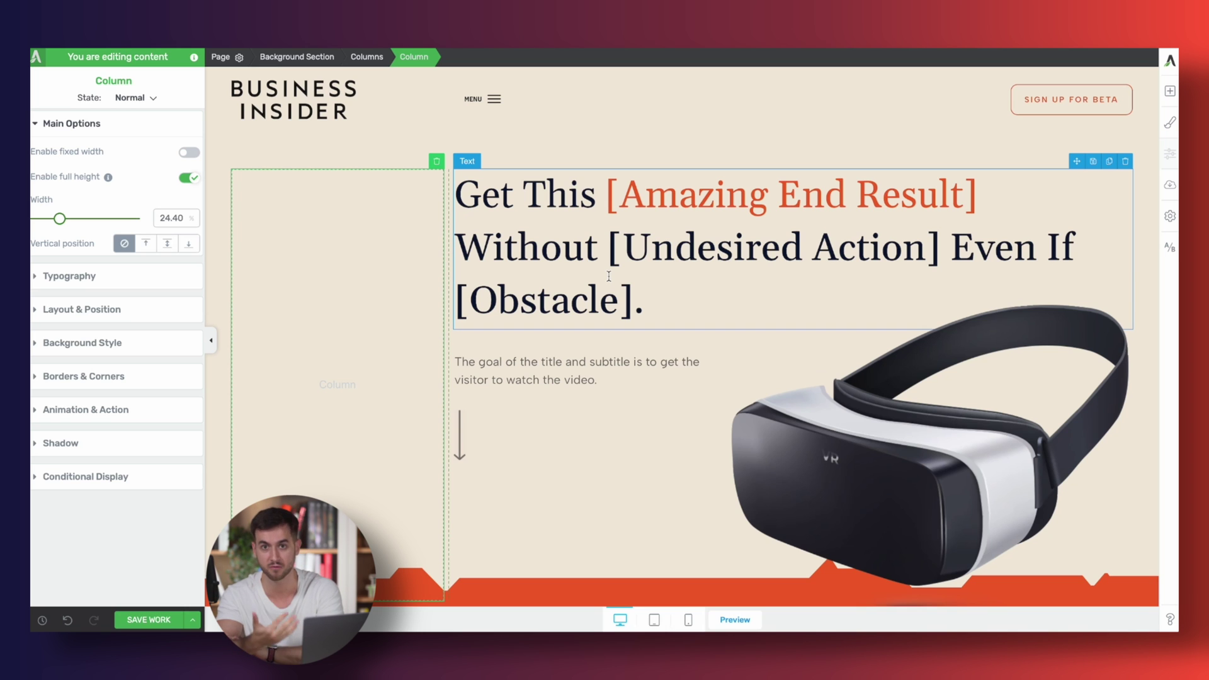
- Replace the VR headset hero image with the yellow sneakers from the Media Library
left_click(819, 434)
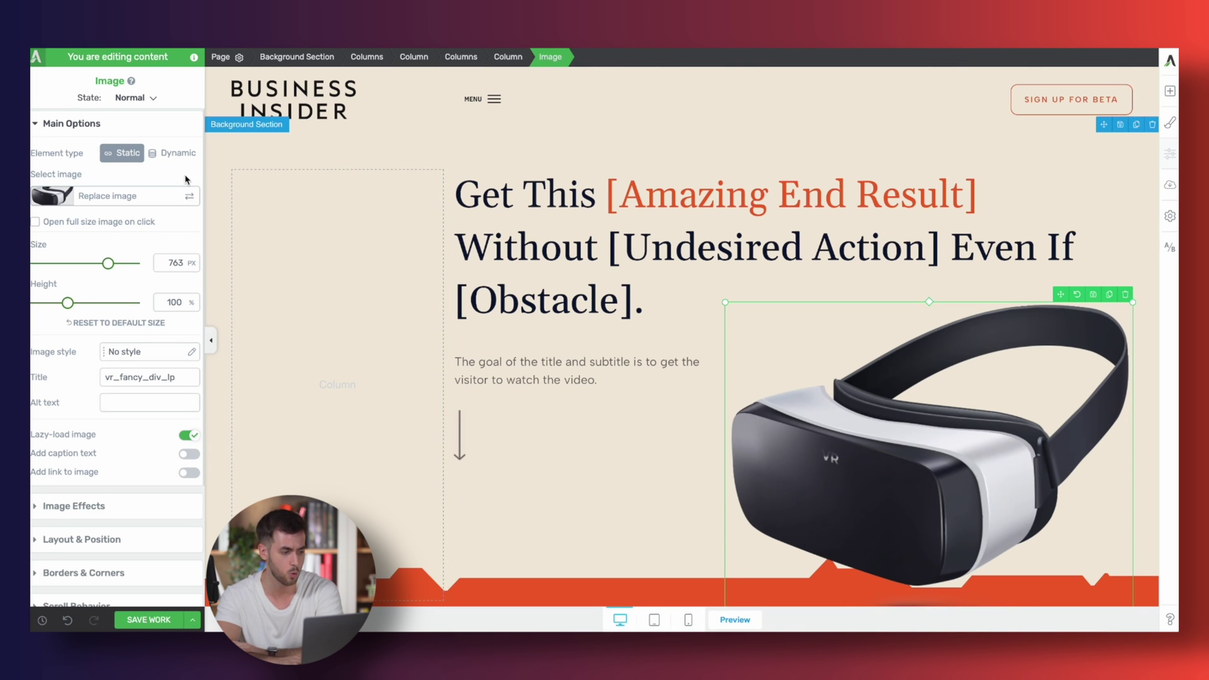
left_click(188, 197)
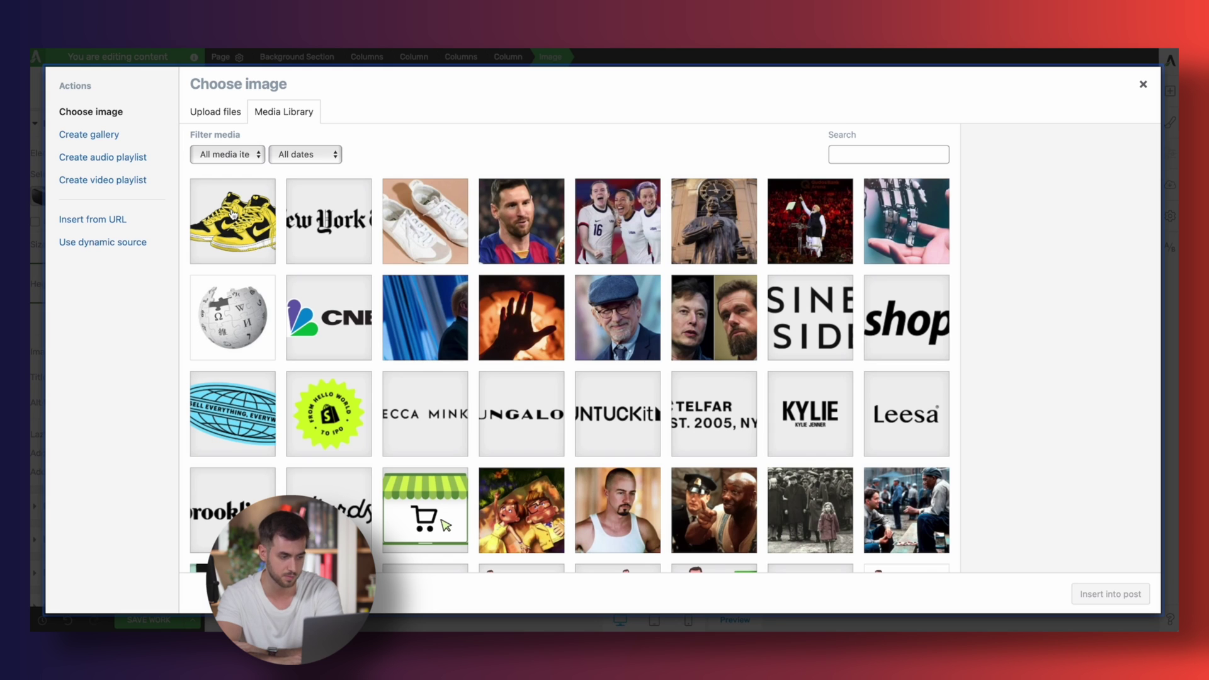
left_click(233, 215)
left_click(1082, 594)
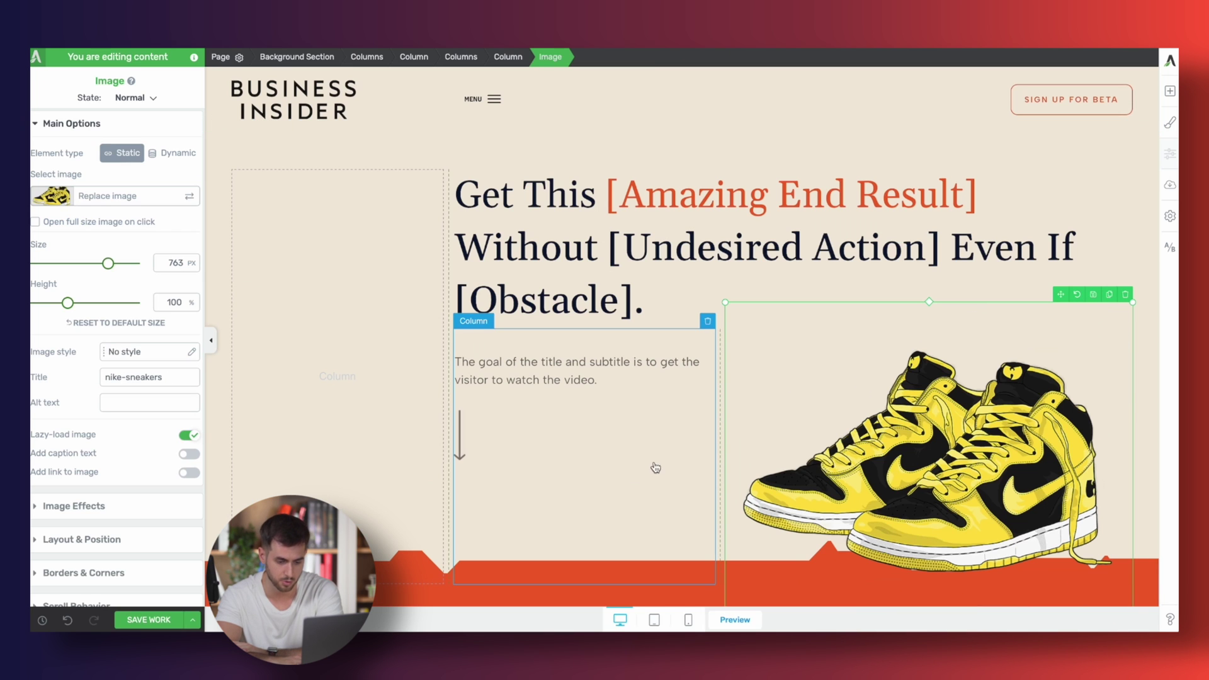
left_click(430, 430)
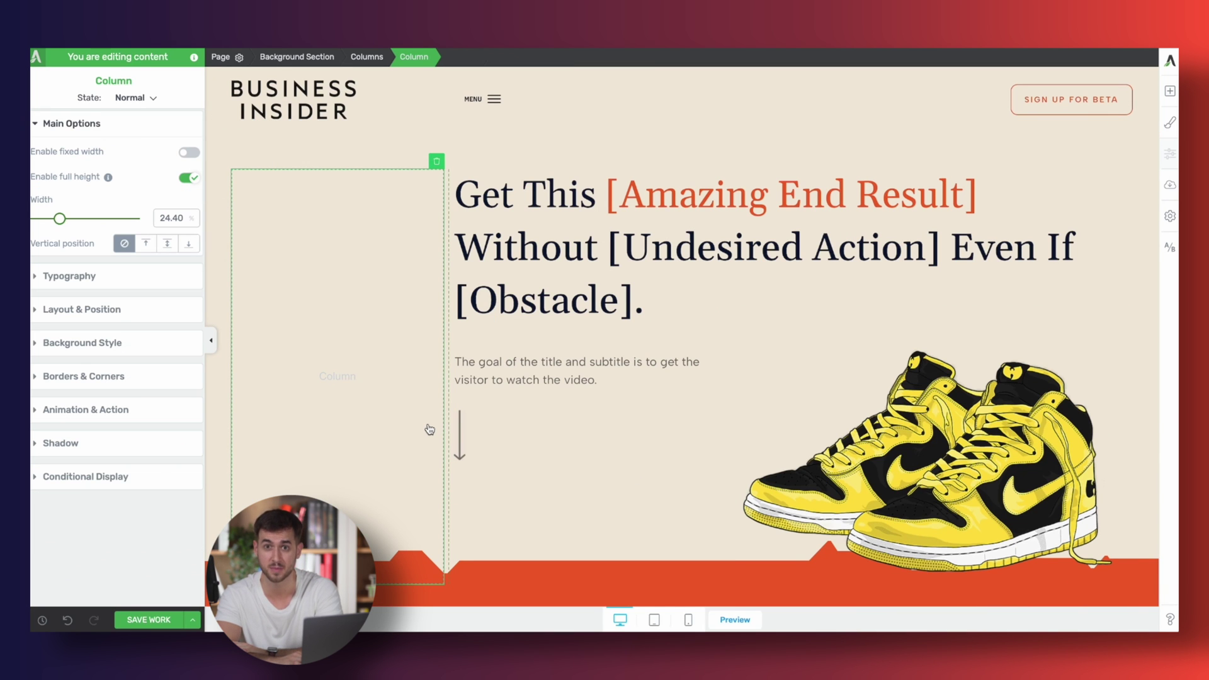
- Change the headline to 'The Best, Most Comfortable Sneakers in The World.'
triple_click(658, 291)
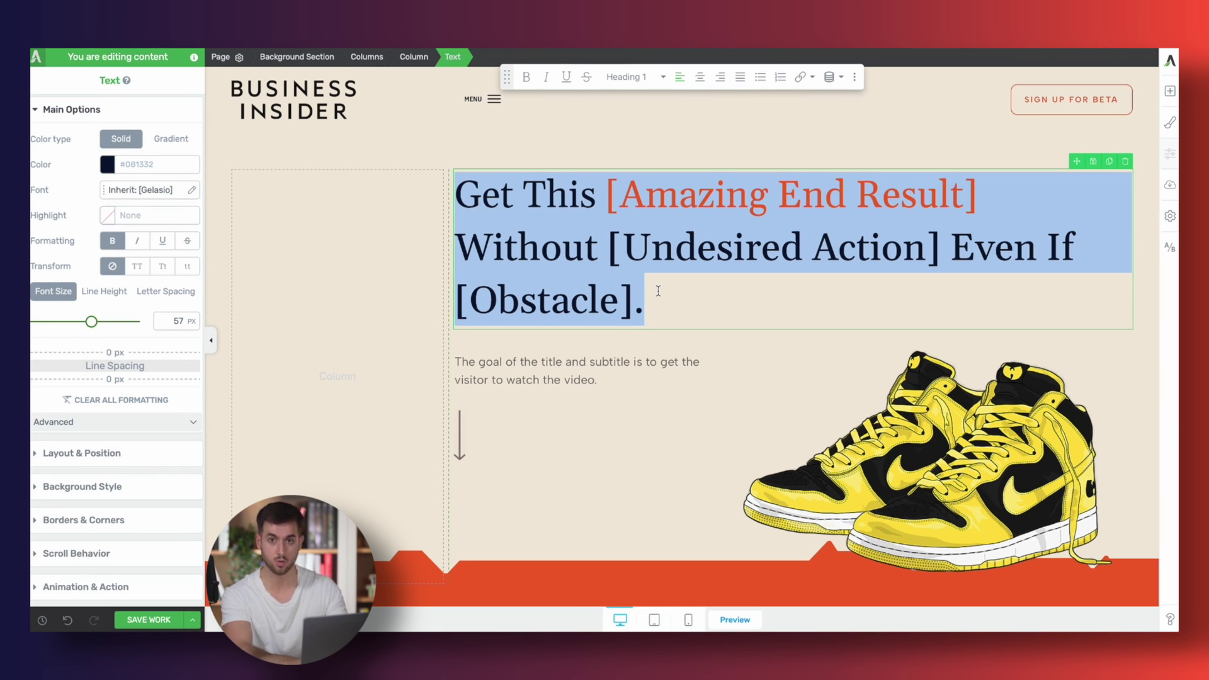
type("These")
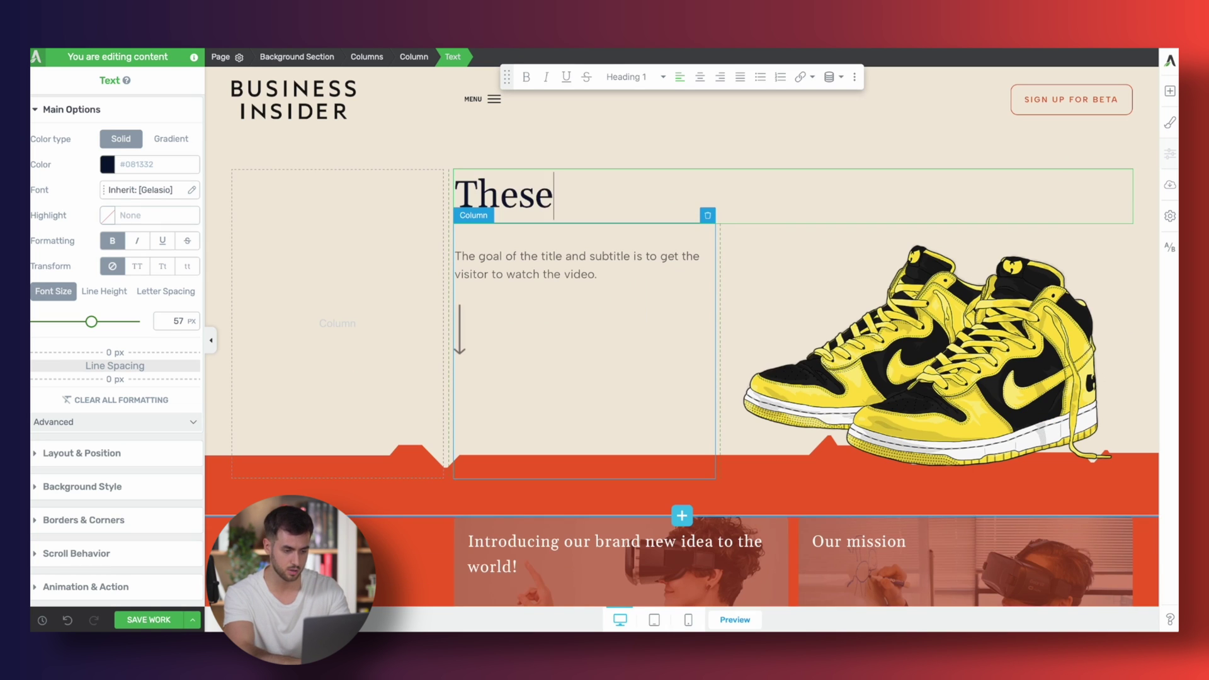
key("BackSpace")
key("ctrl+a")
type("The ")
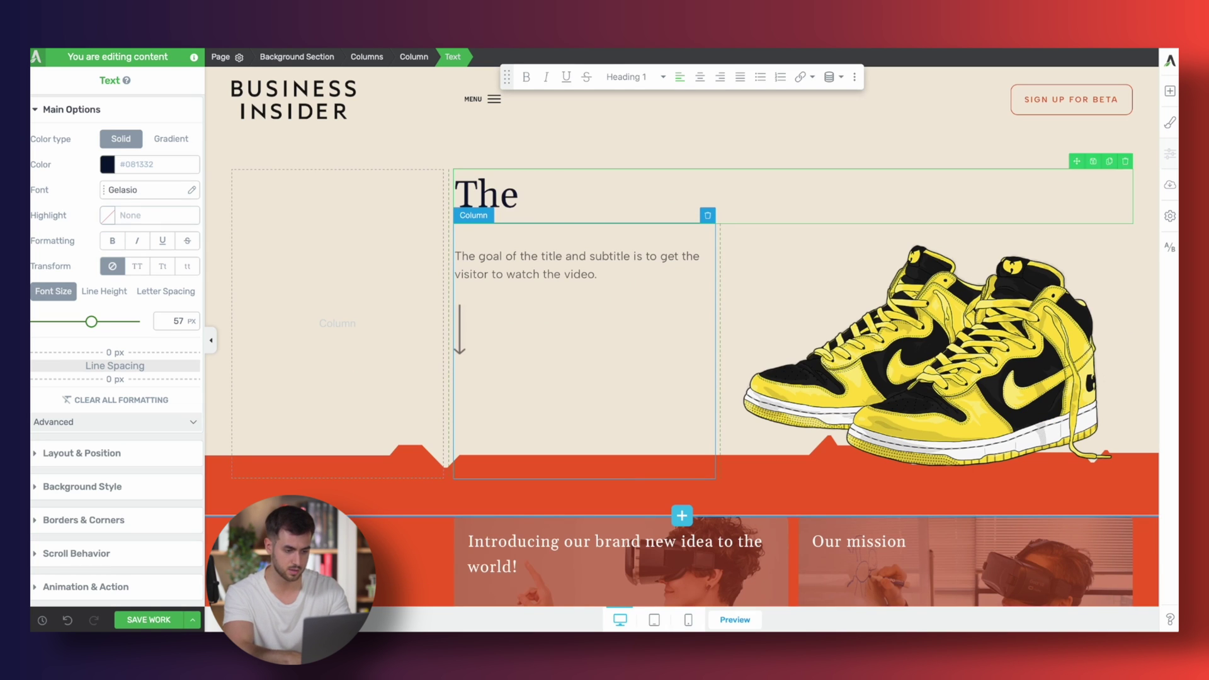
type("Best, Most Comfortable Sneakers in The World.")
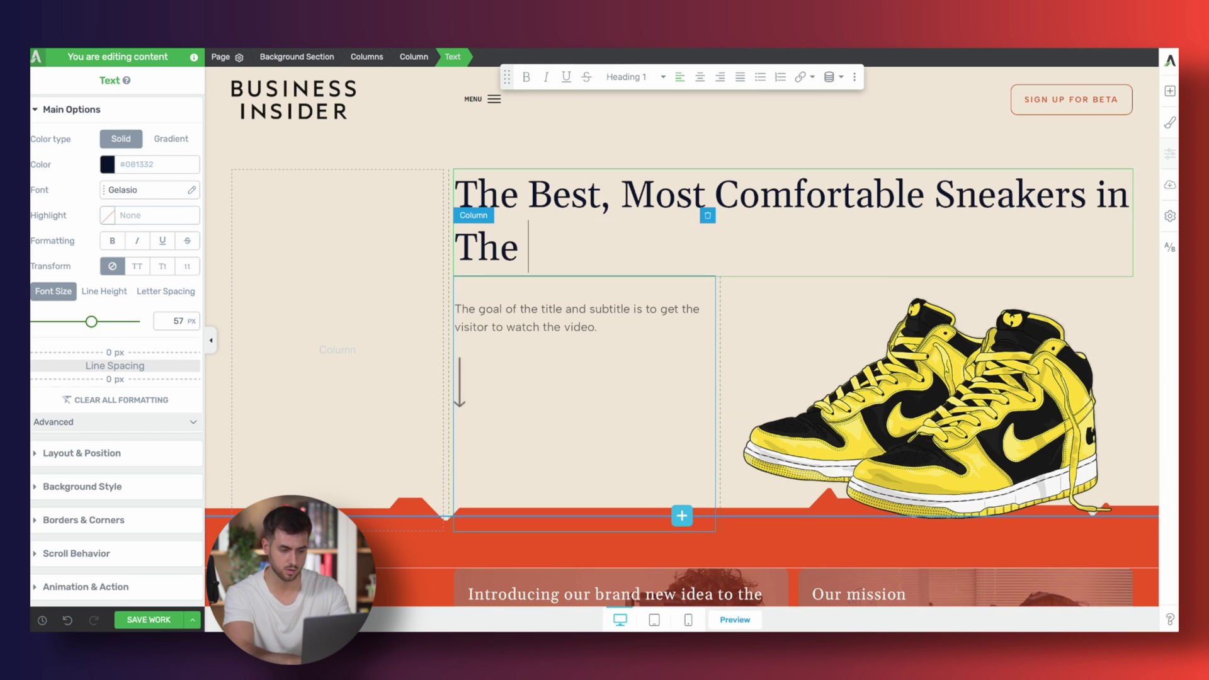
key("Escape")
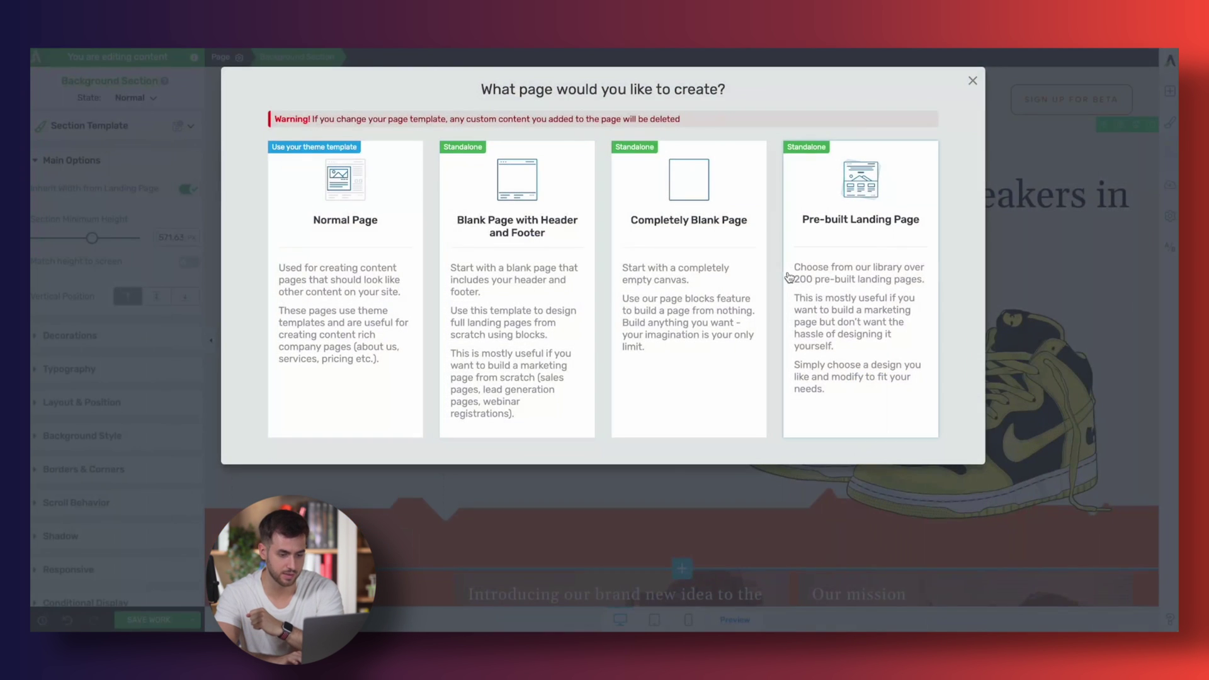
- Switch the page to the Upsell Page-Hydrogen Smart template from the Smart Landing Page library
left_click(789, 277)
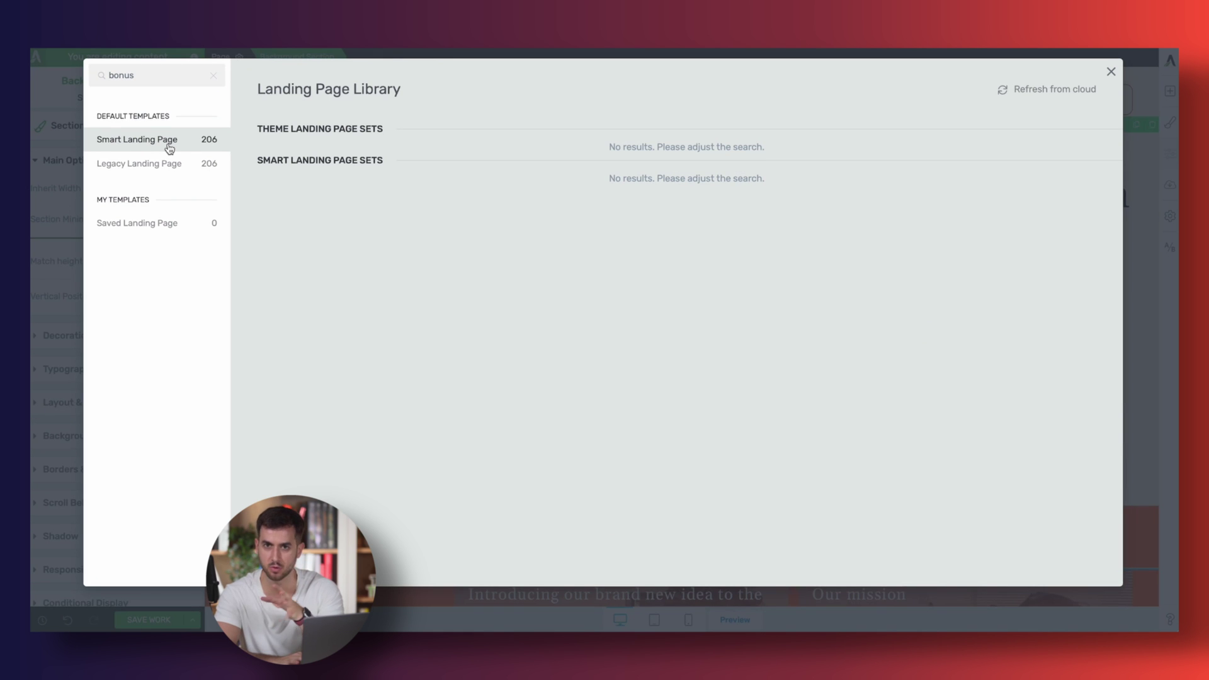
left_click(169, 148)
scroll(324, 375, "down", 5)
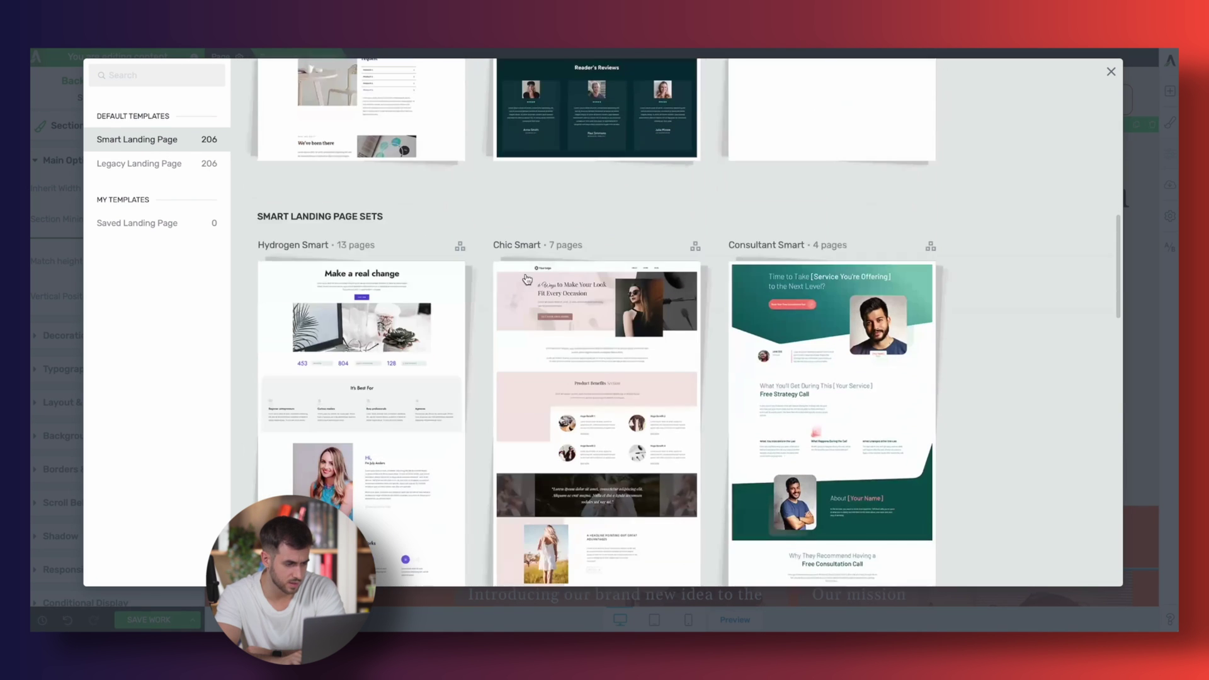
left_click(324, 374)
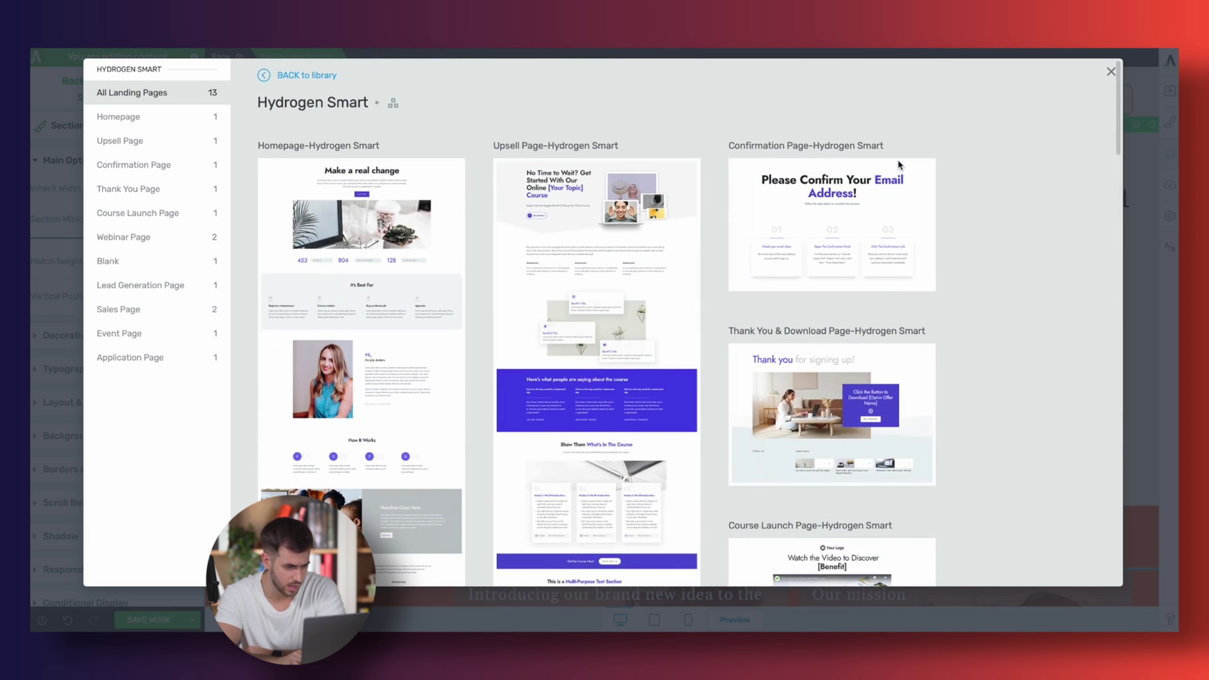
left_click(627, 226)
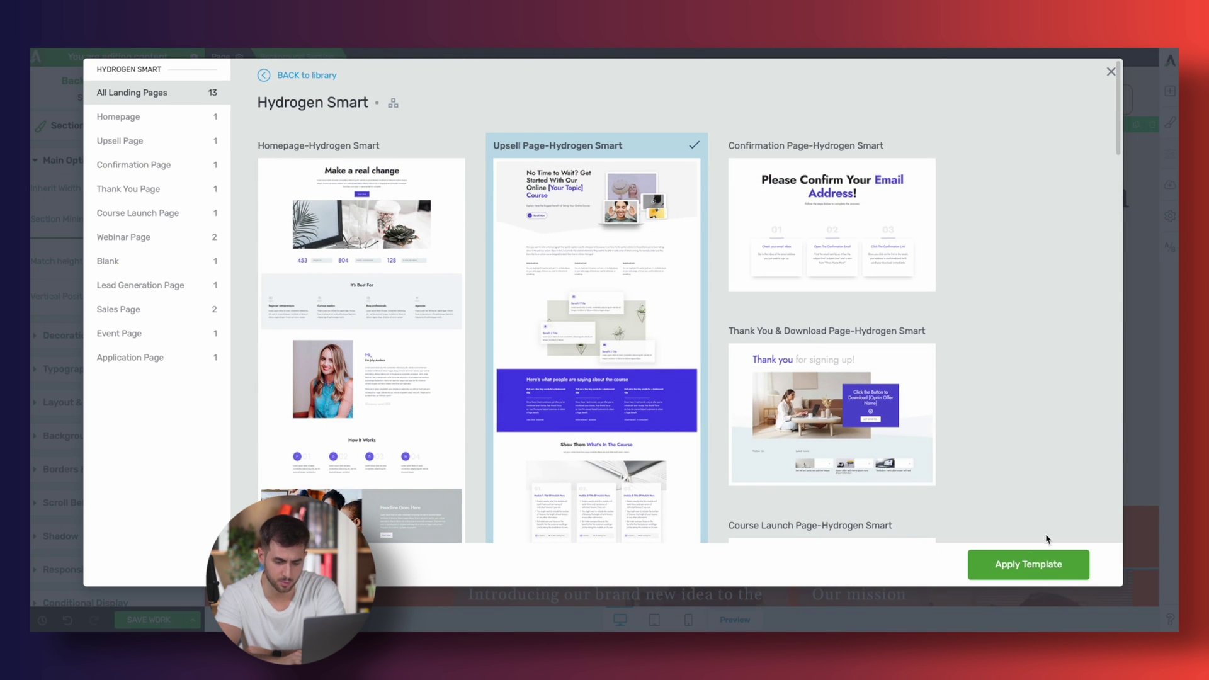
left_click(1026, 563)
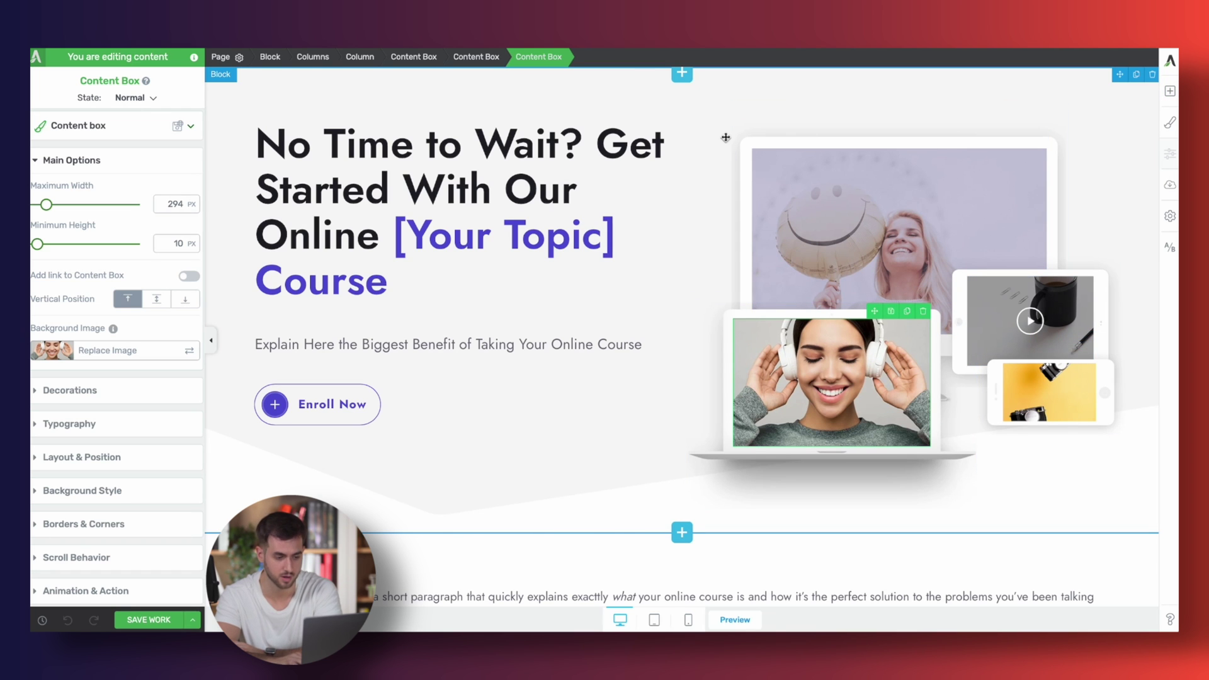
- Drag the top tablet image box upward in the hero's right column, then select that column
left_click(780, 140)
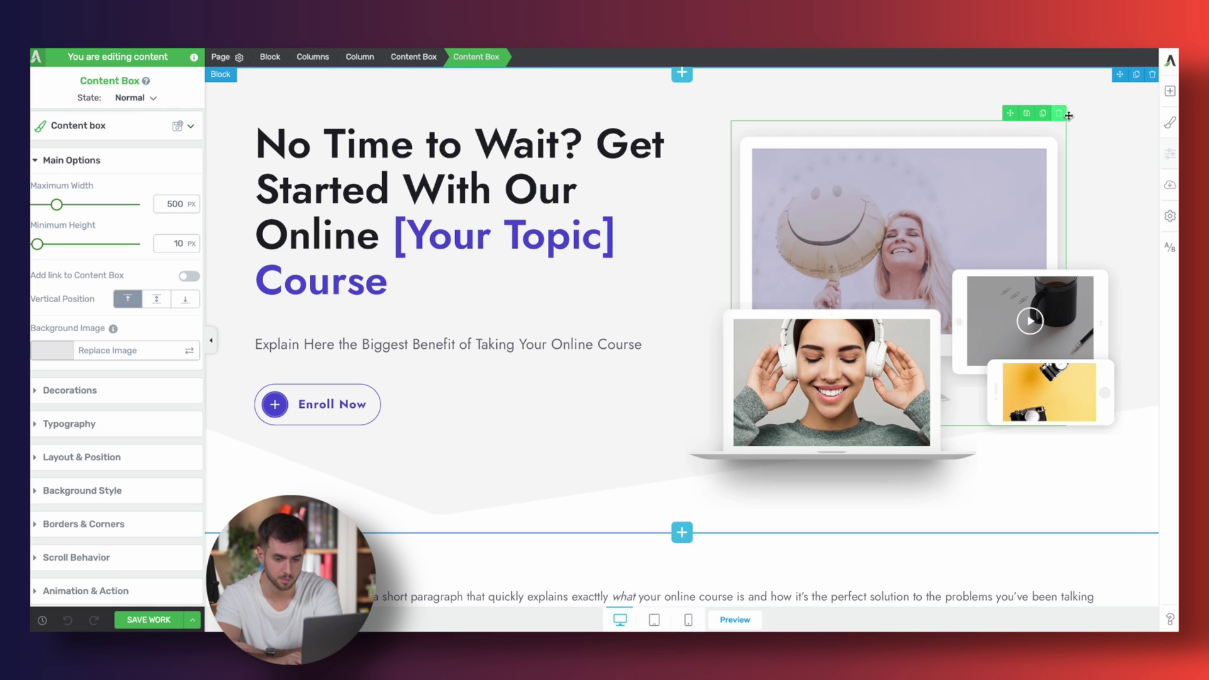
left_click_drag(1070, 115, 1010, 88)
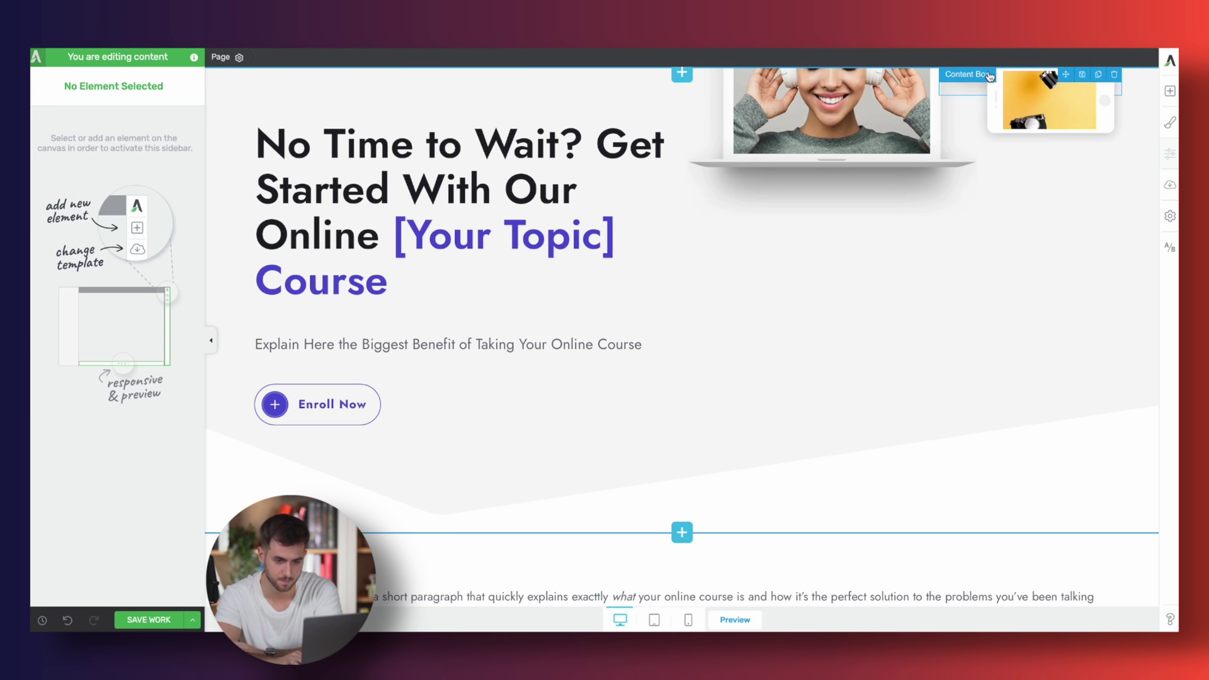
left_click(907, 259)
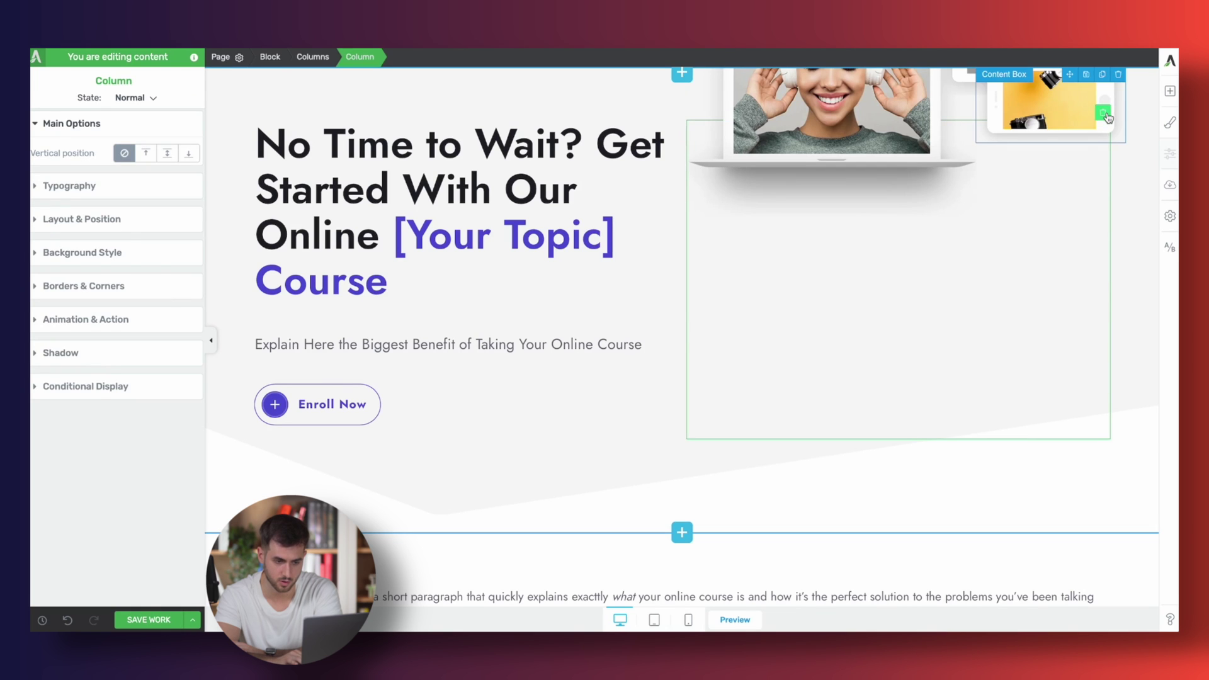
- Replace the device-mockup column with the nike-sneakers image, resized to about 581 px
key("Delete")
left_click(1170, 92)
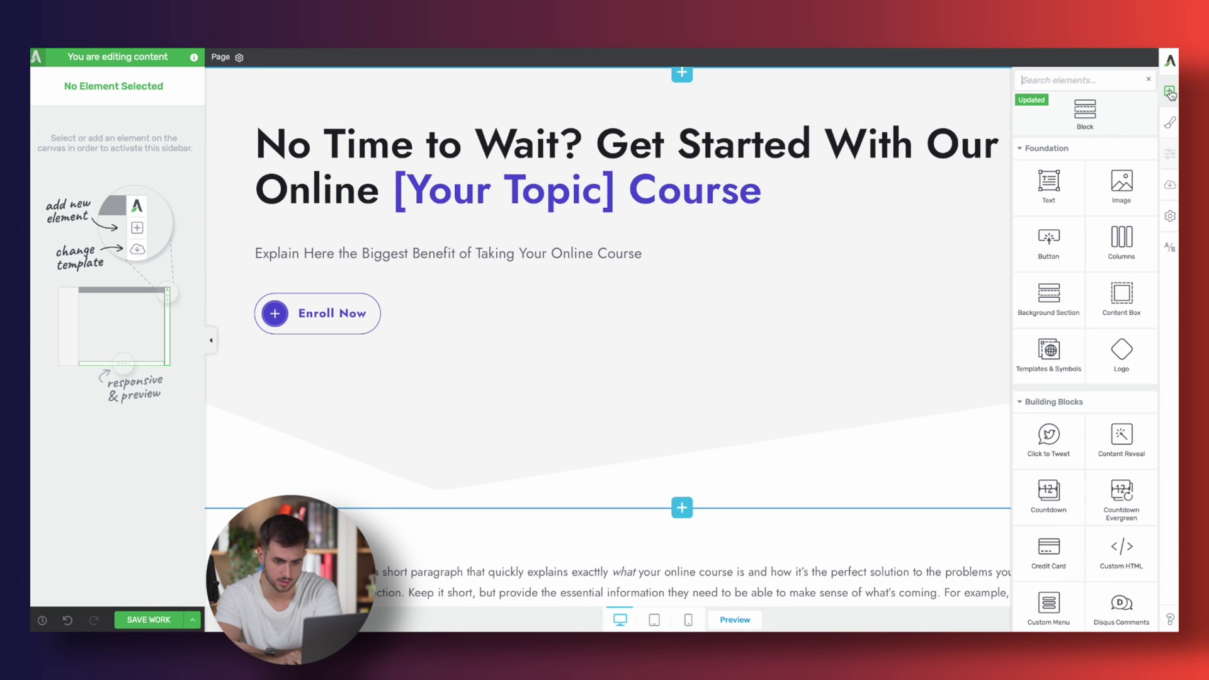
mouse_move(1122, 182)
left_mouse_down()
mouse_move(1002, 218)
mouse_move(1088, 271)
mouse_move(1106, 190)
left_mouse_up()
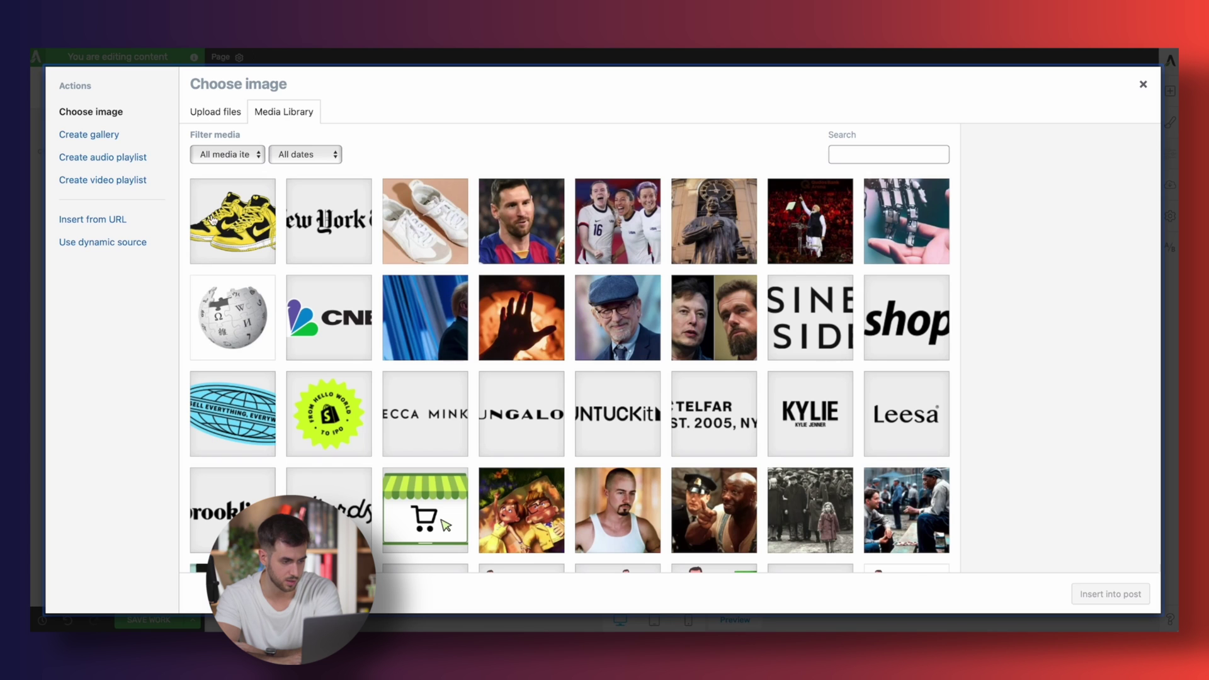
left_click(217, 220)
left_click(1116, 592)
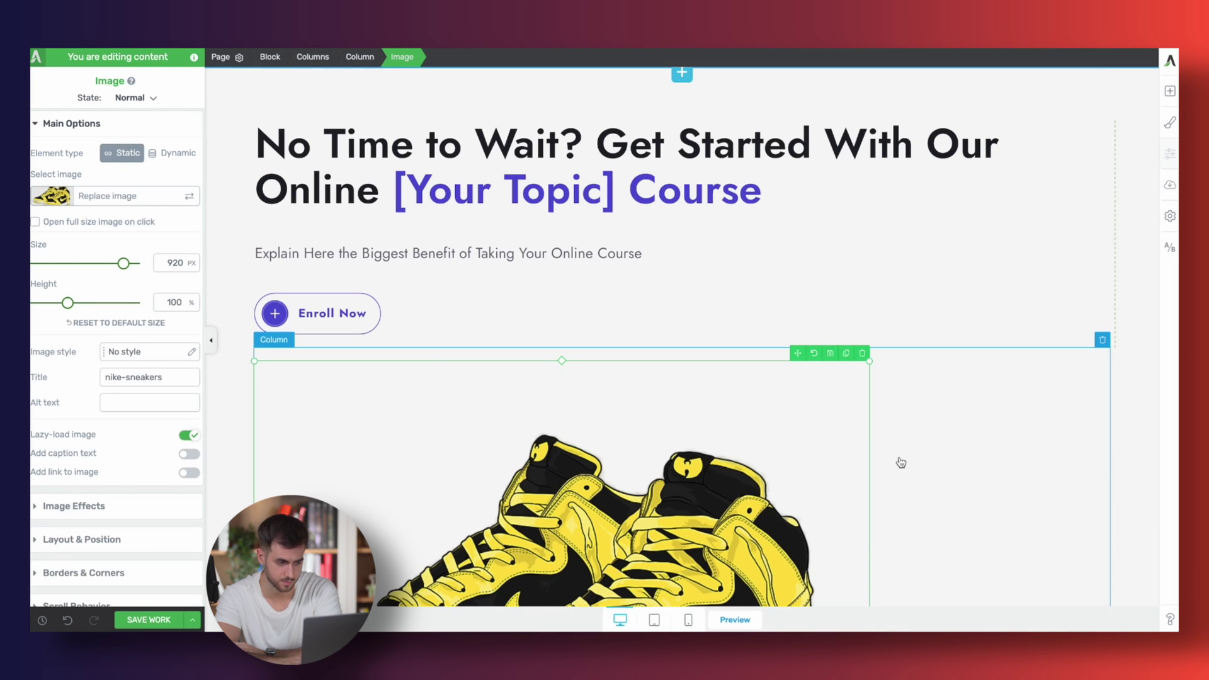
left_click_drag(869, 361, 685, 556)
- Enlarge the sneaker image to 583 px and raise the hero's bottom divider to 223 px
left_click_drag(652, 616, 706, 549)
left_click(524, 504)
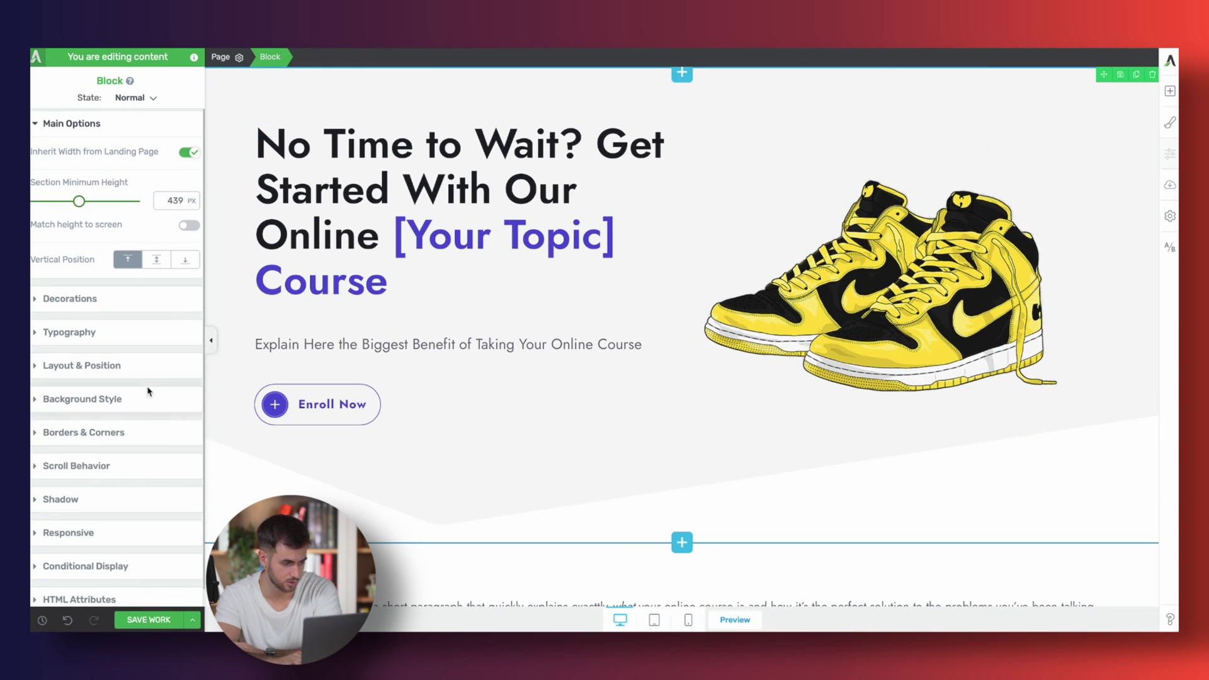
left_click(114, 298)
mouse_move(78, 301)
left_mouse_down()
mouse_move(115, 300)
mouse_move(100, 300)
left_mouse_up()
left_click(212, 340)
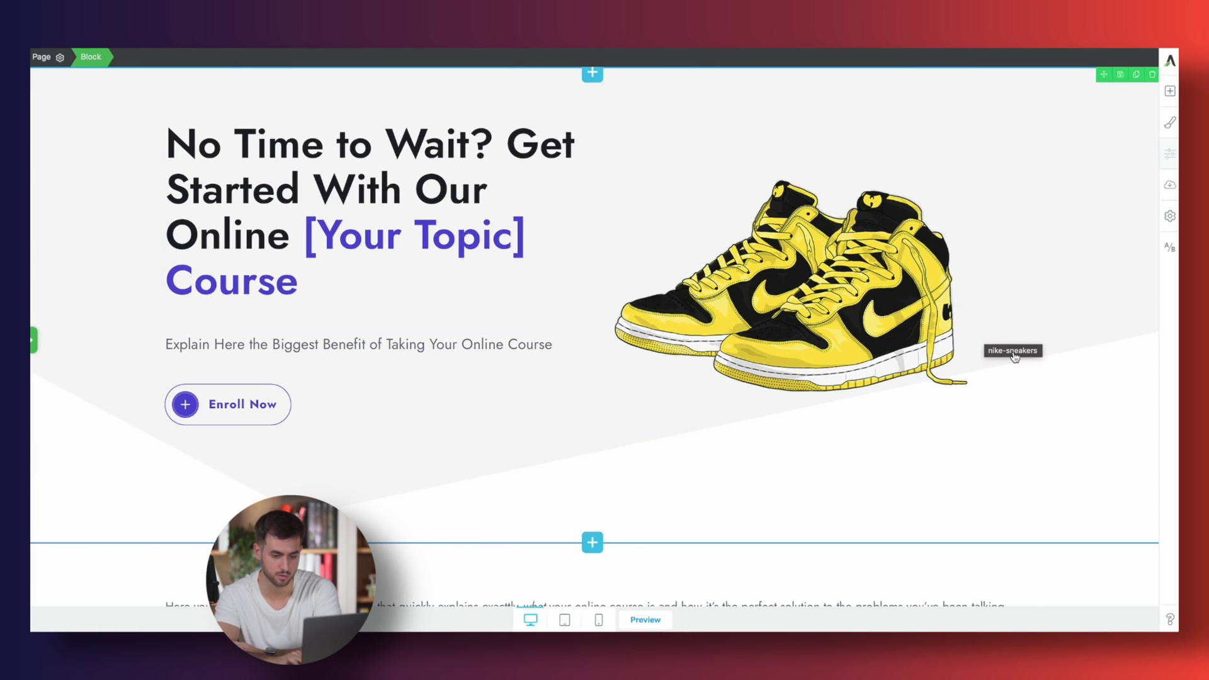
- Centre-align the sneaker image within its column via Layout & Position
left_click(986, 352)
left_click(33, 340)
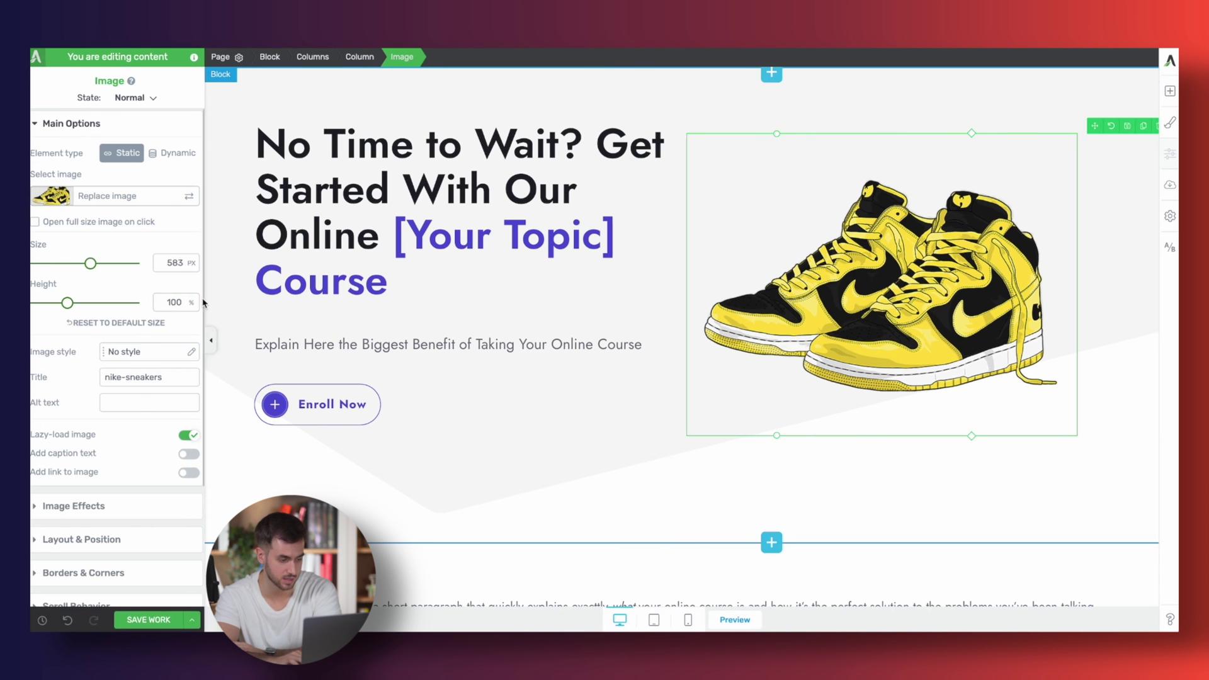
left_click(115, 534)
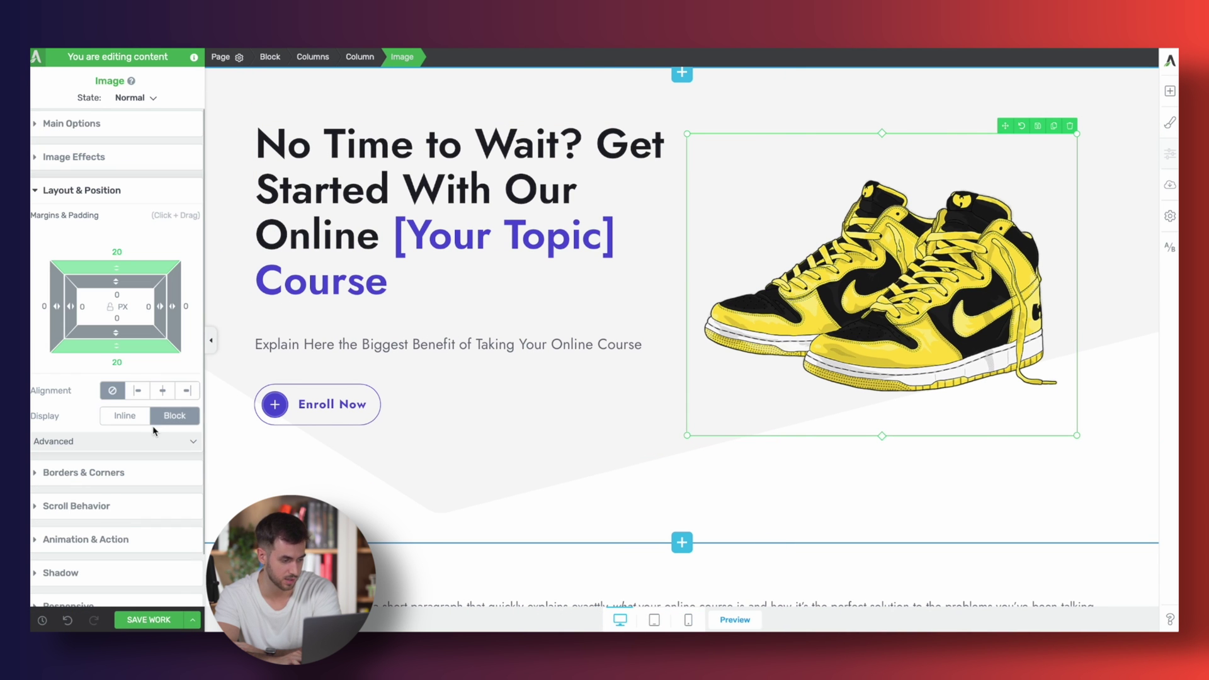
left_click(164, 392)
left_click(212, 344)
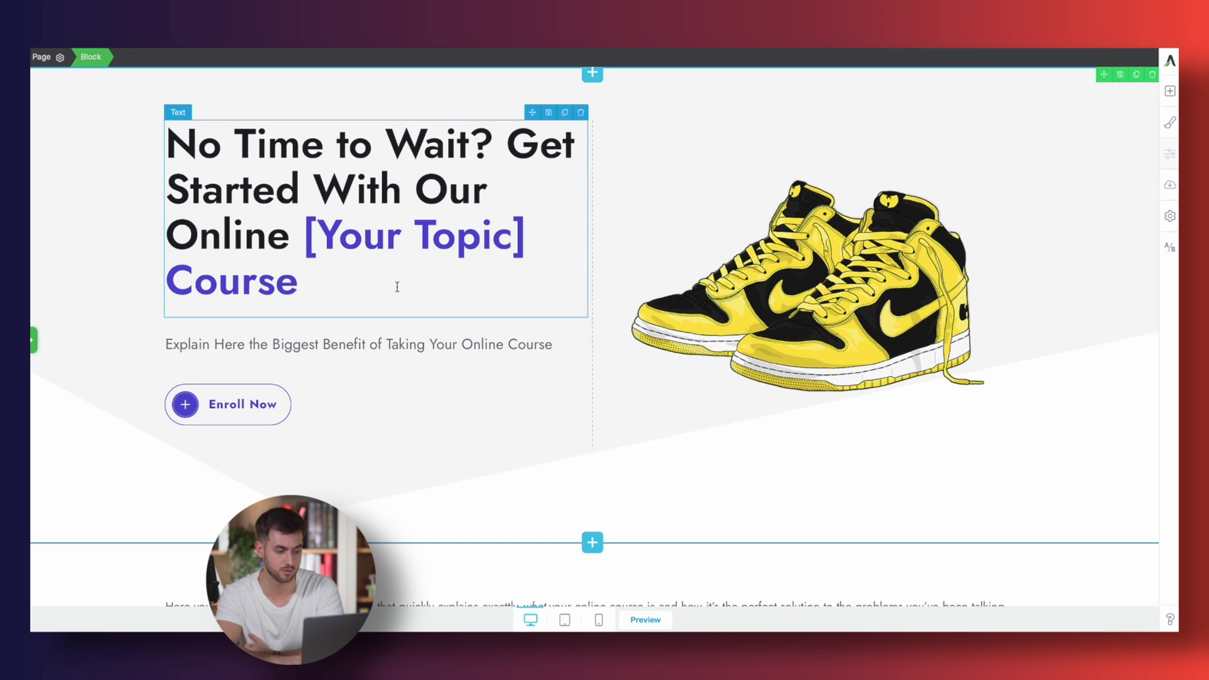
- Select the entire 'No Time to Wait?' hero headline text for copying
left_click(35, 337)
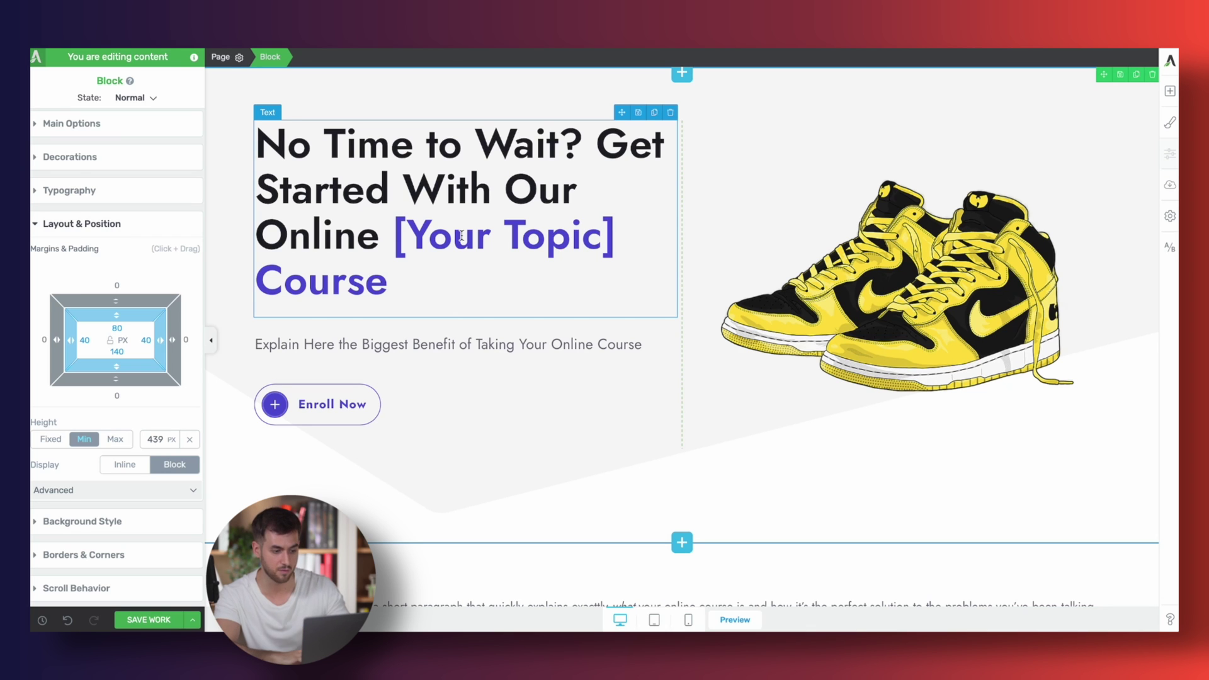
double_click(462, 235)
key("ctrl+a")
key("ctrl+c")
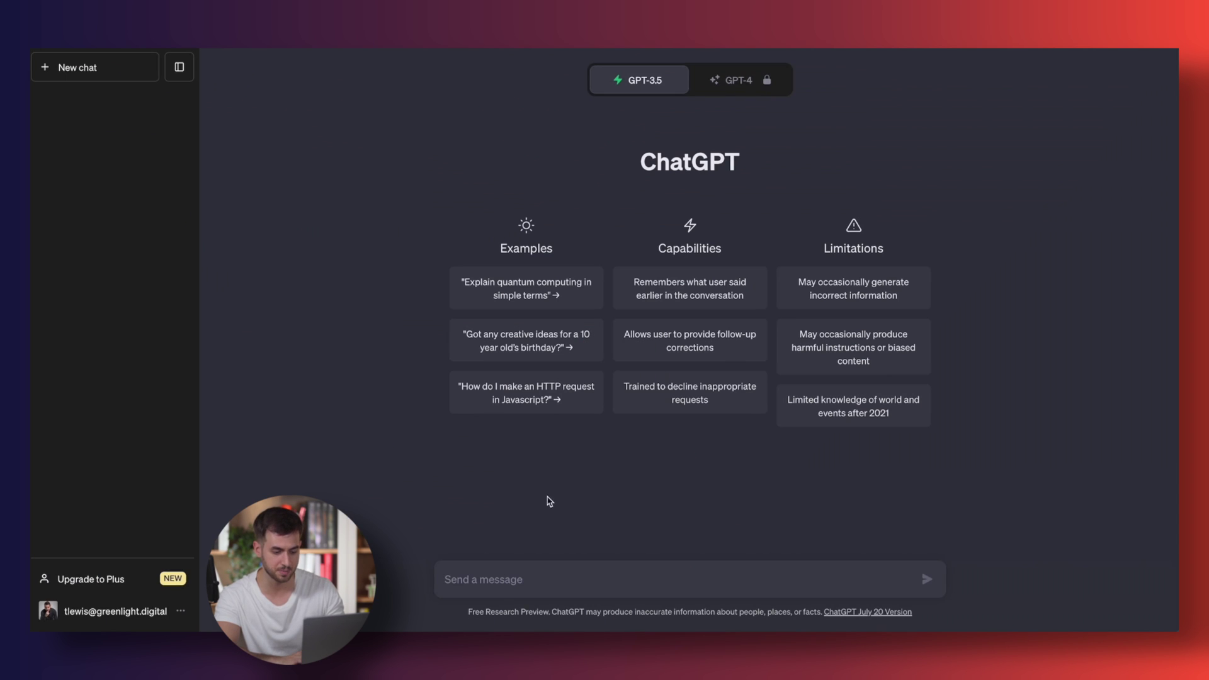
- Ask ChatGPT to count the pasted headline's words, then request an 11-word sneaker-selling H1
left_click(540, 582)
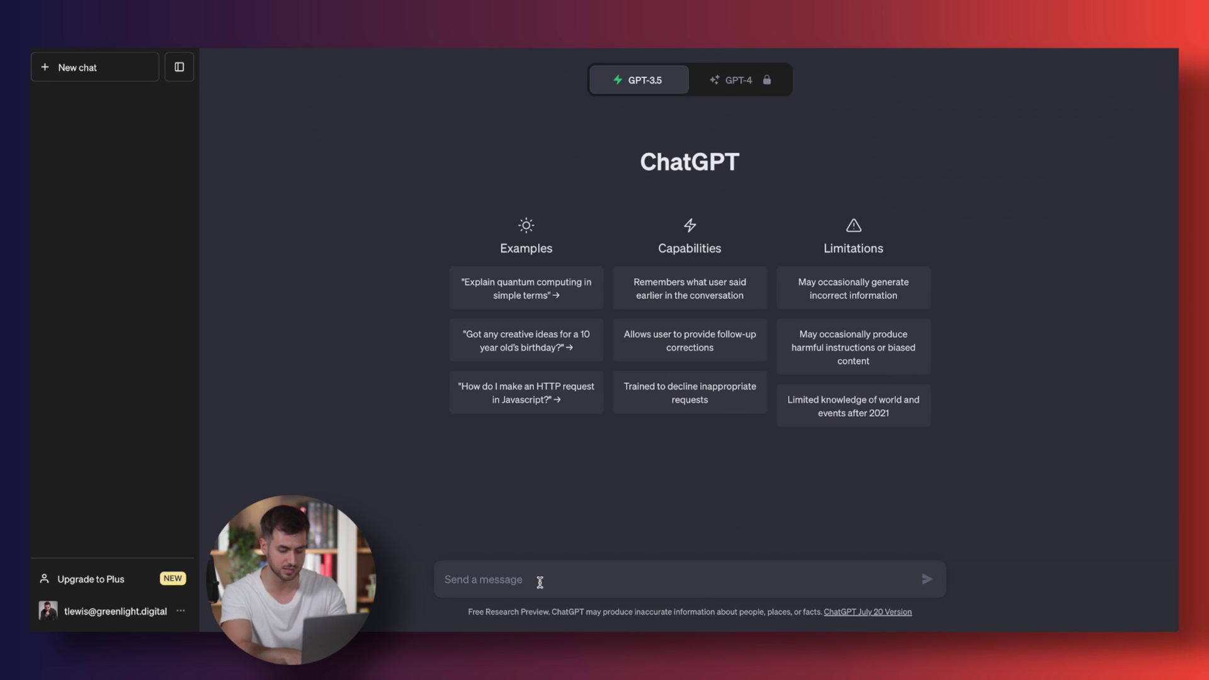
type("Hey, can")
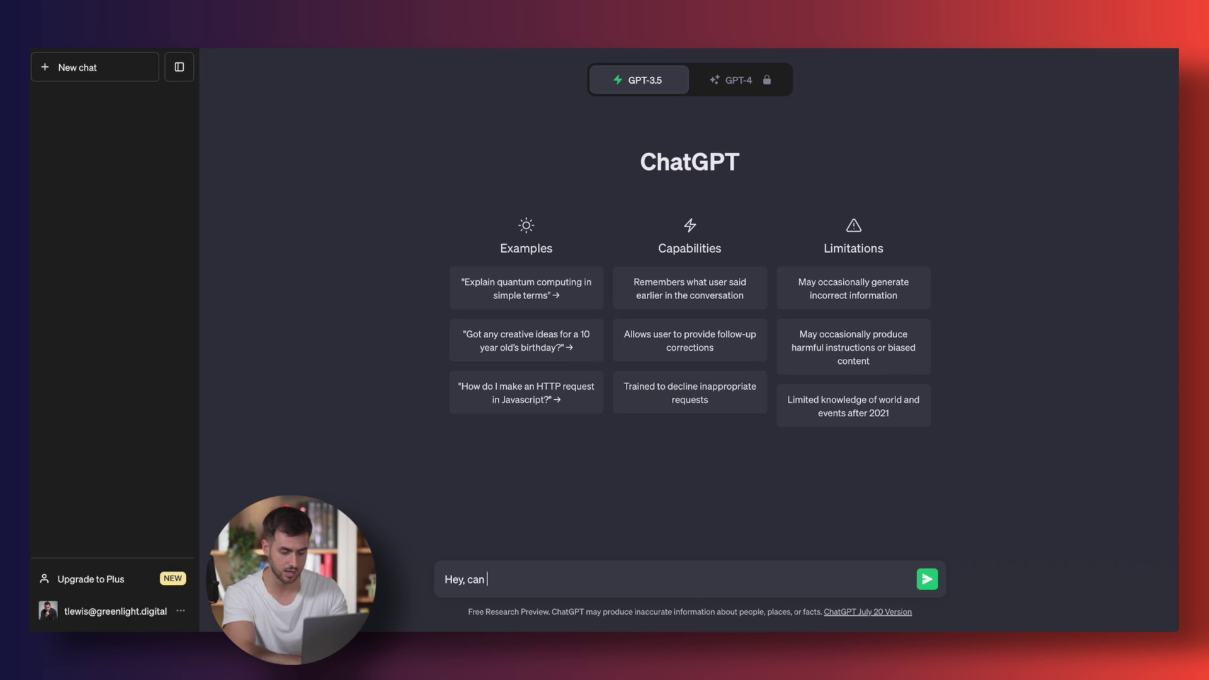
type(" you tell me how ")
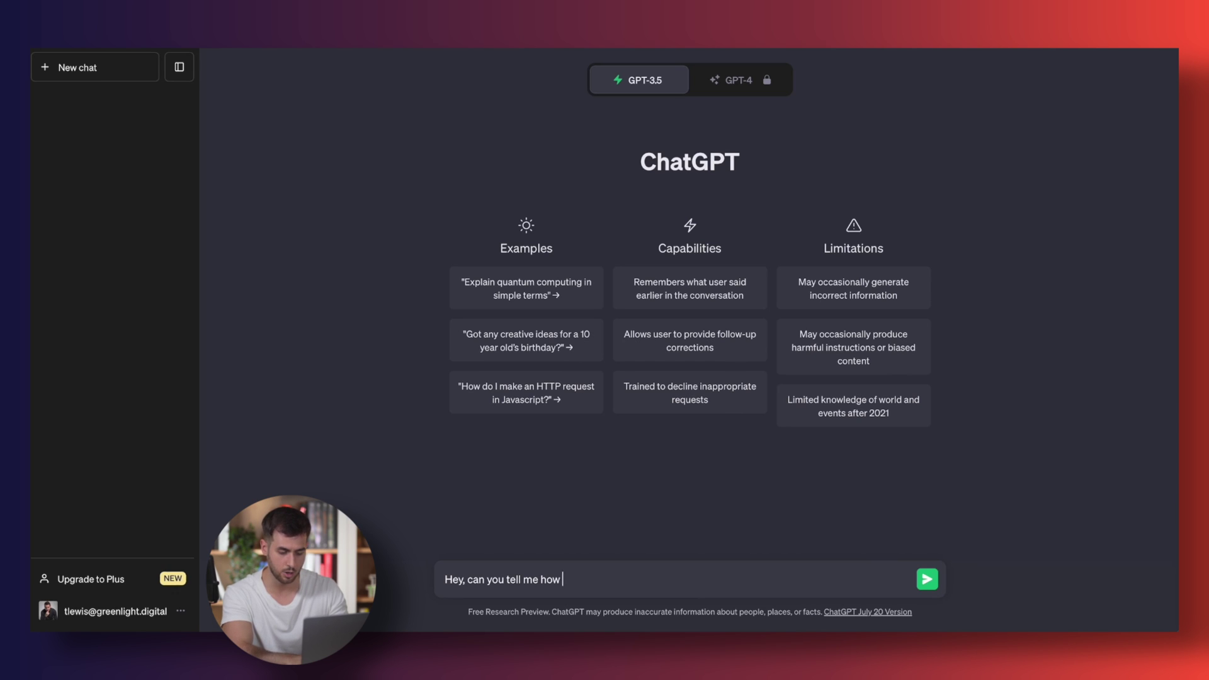
type("many words there")
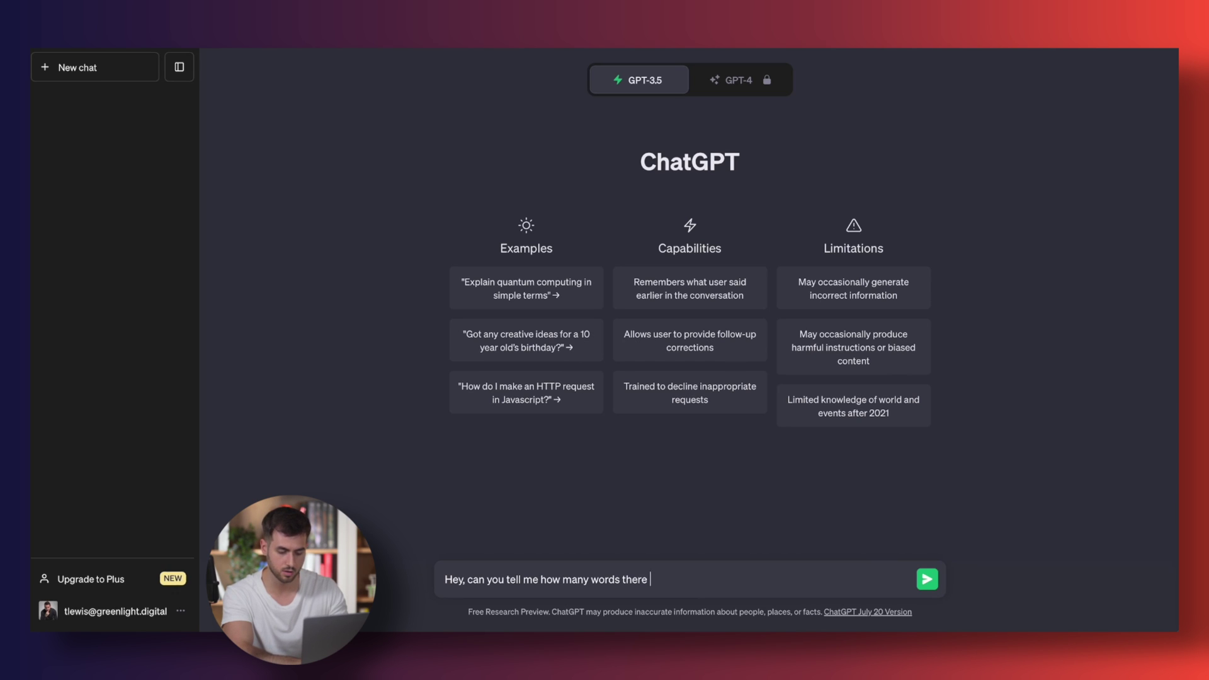
type(" are in this H1 heading?")
key("shift+Return")
key("shift+Return")
key("ctrl+v")
key("Return")
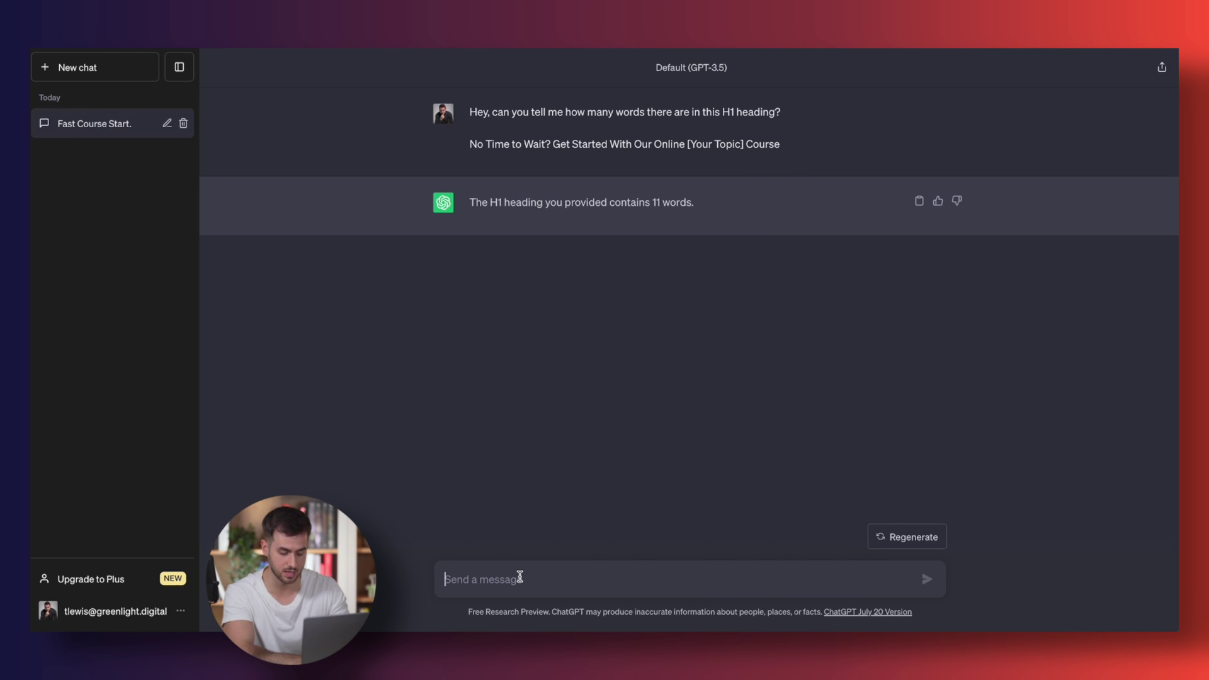
type("Hey, can yo")
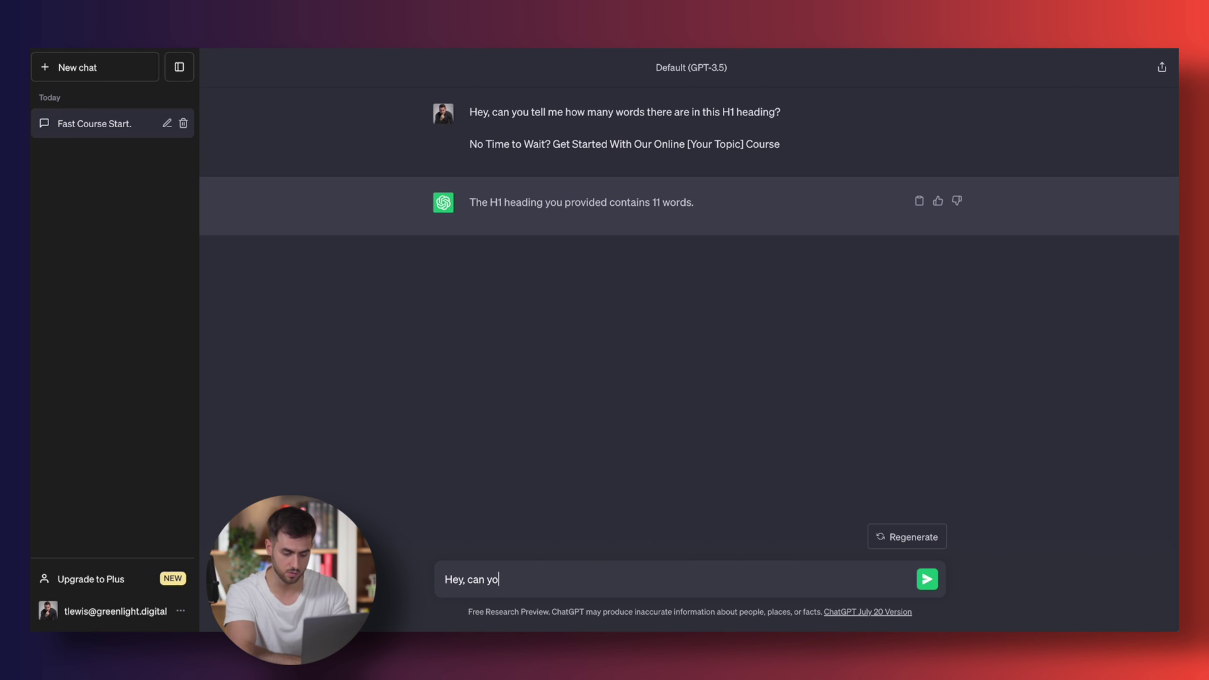
type("u come up with an ")
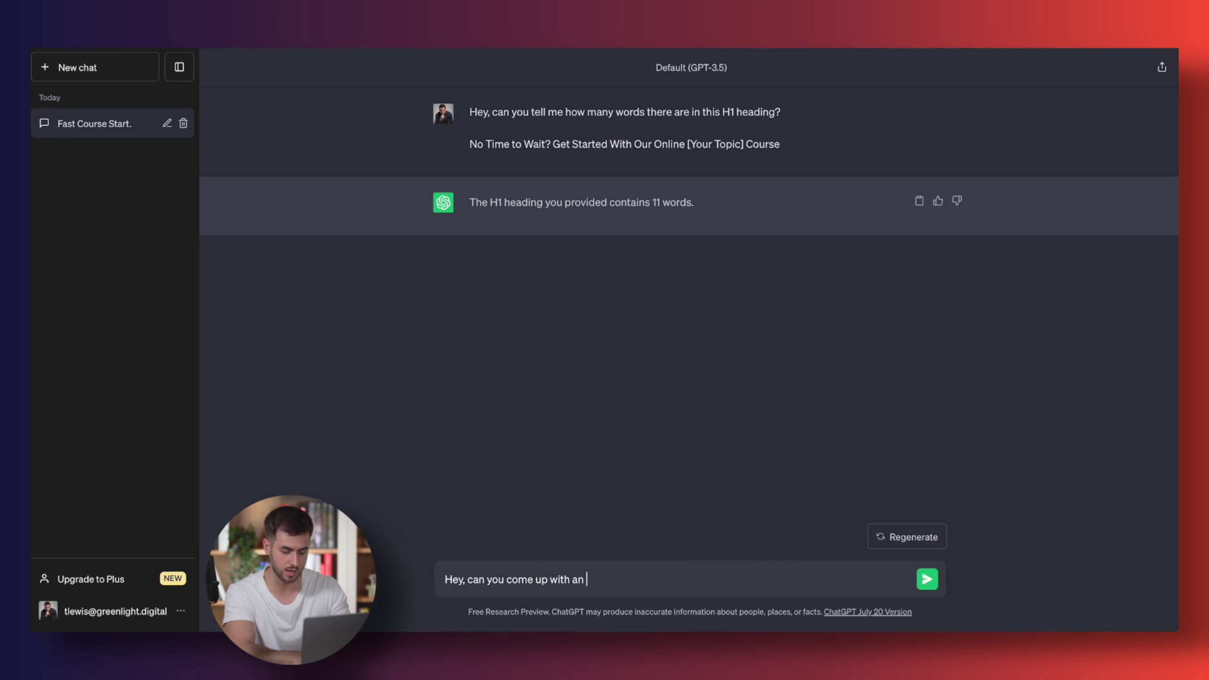
type("H1 heading optimi")
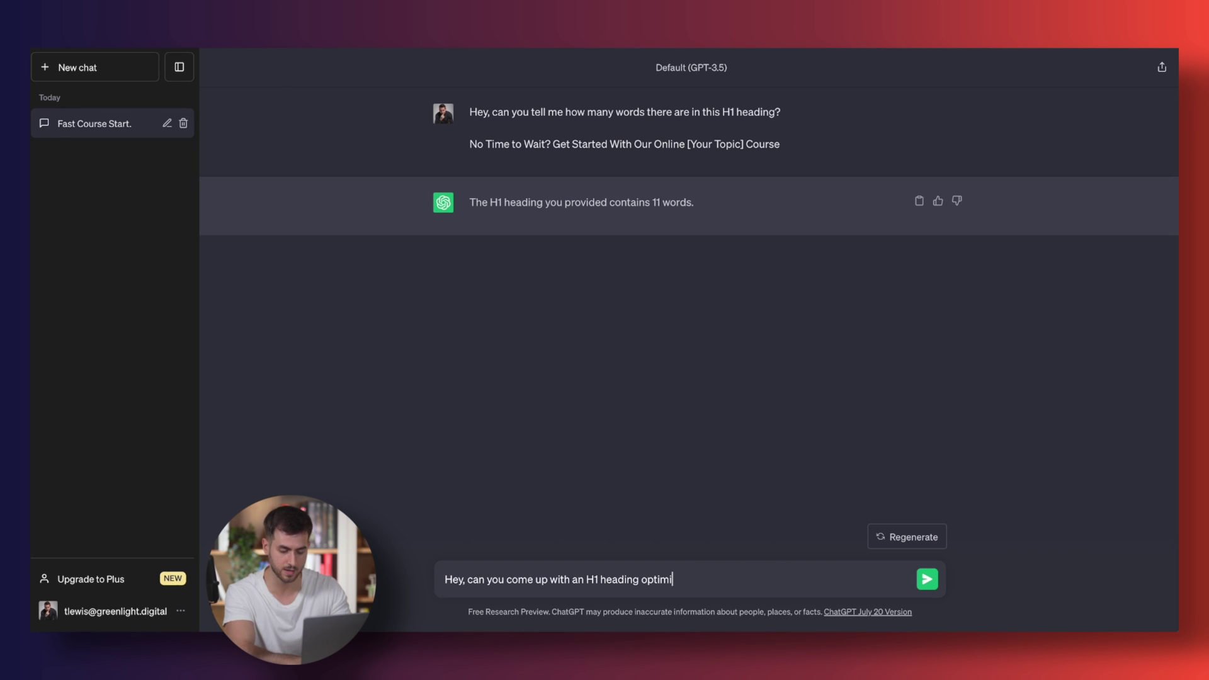
type("zed for conversion")
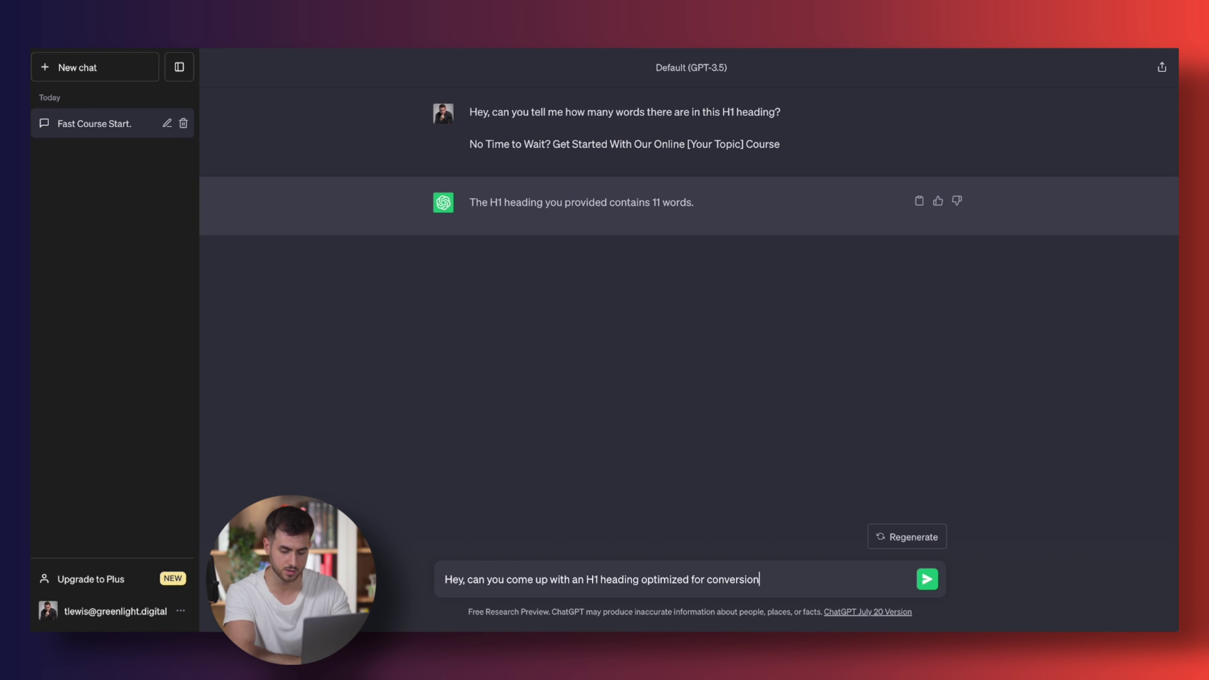
type("s that tries to sell my sneaker")
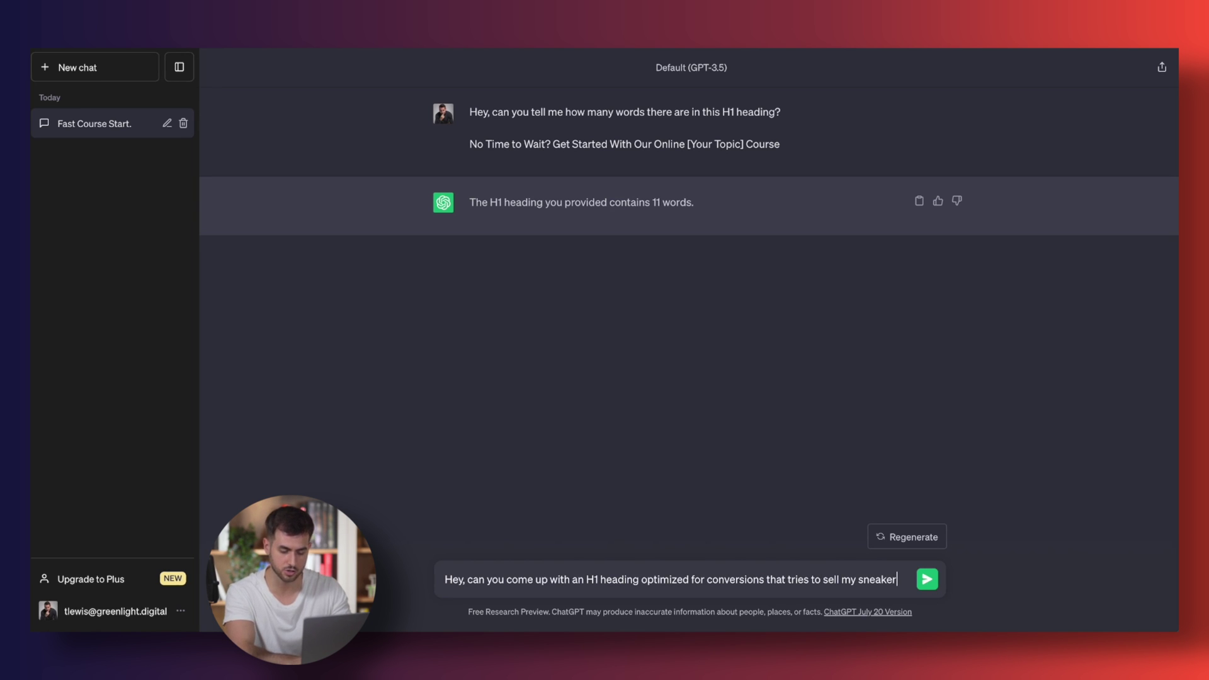
type("s. This heading shou")
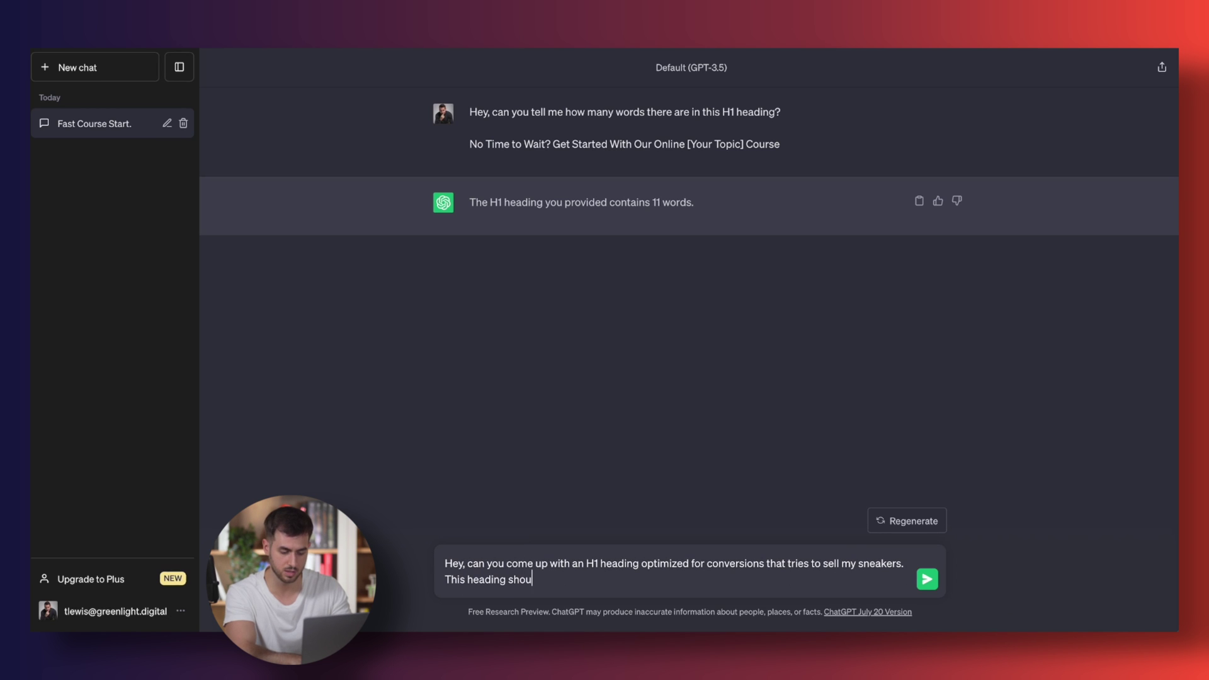
type("ld be 11 words long.")
key("Return")
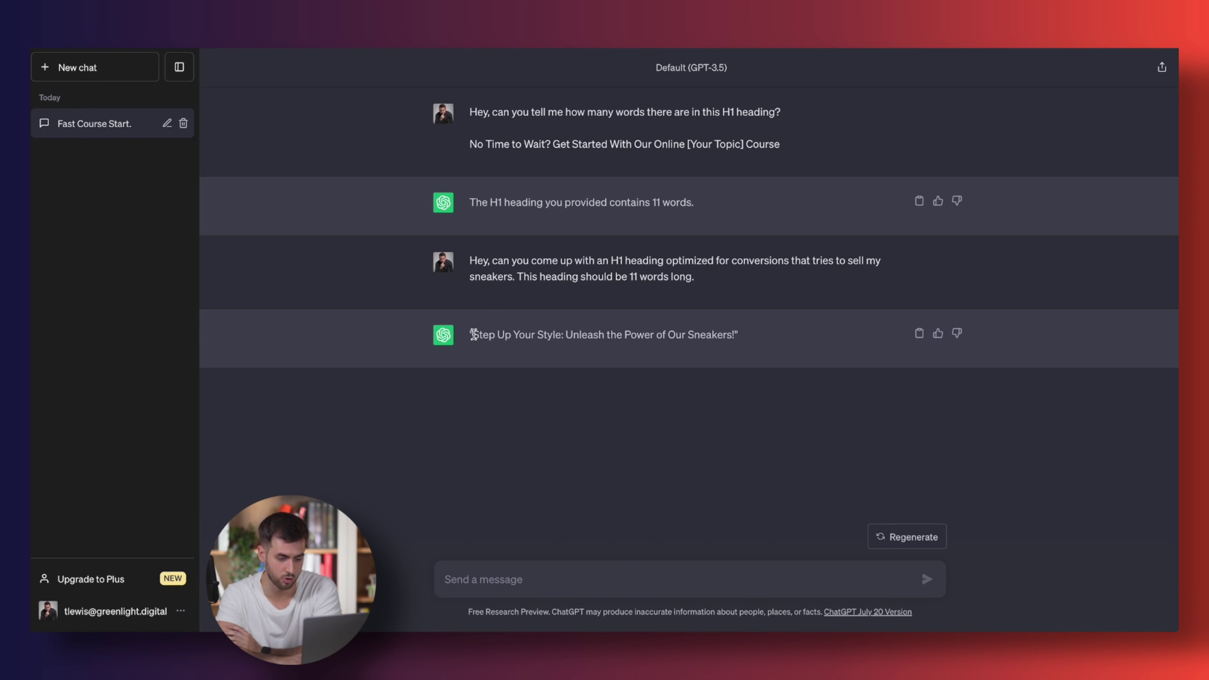
- Ask ChatGPT to focus the headline on sneakers lasting a decade, then select the new reply
left_click_drag(474, 335, 735, 335)
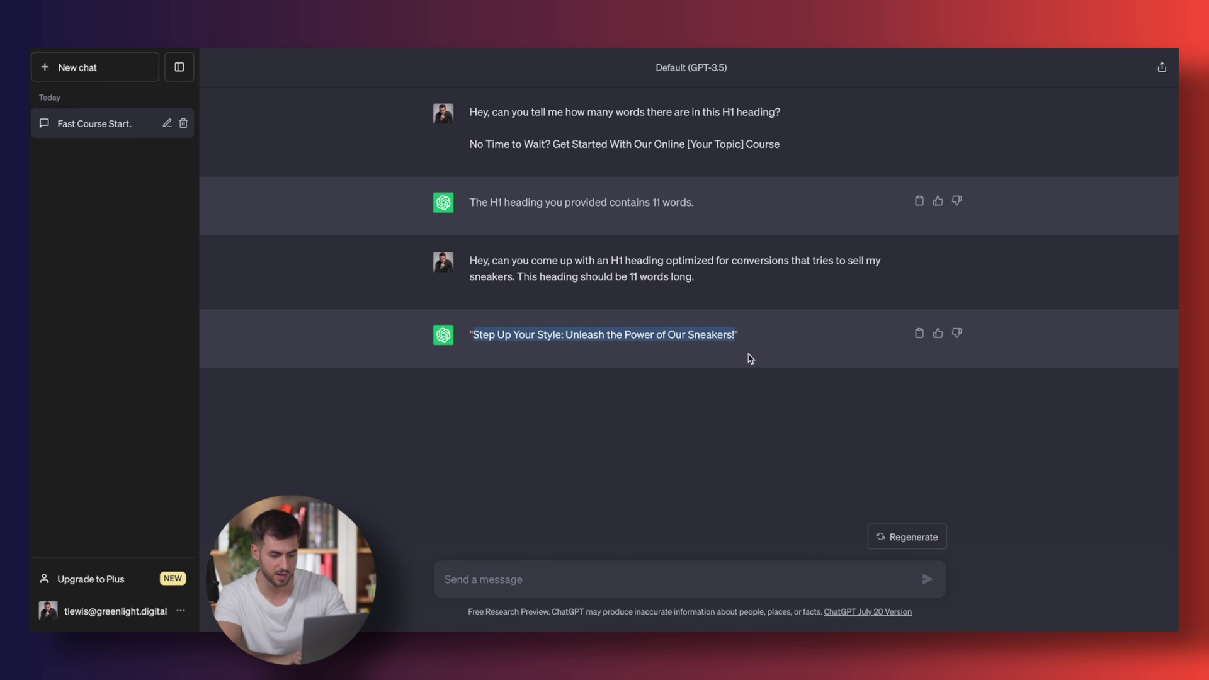
left_click(605, 596)
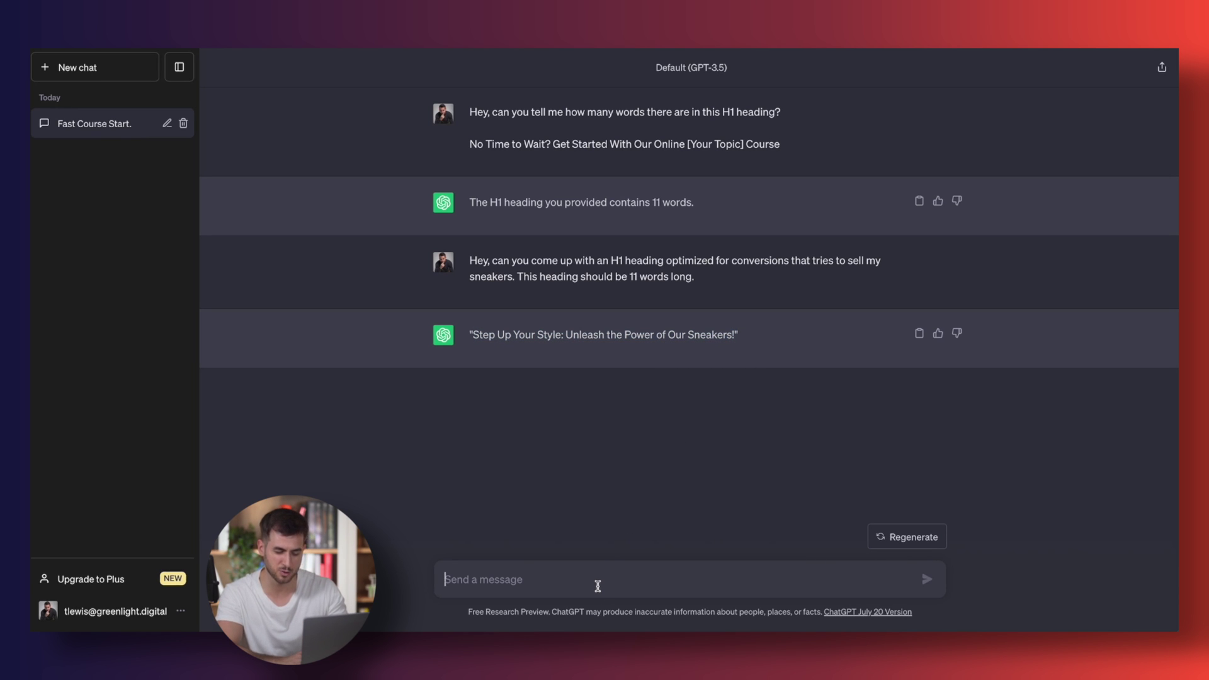
type("Try to p")
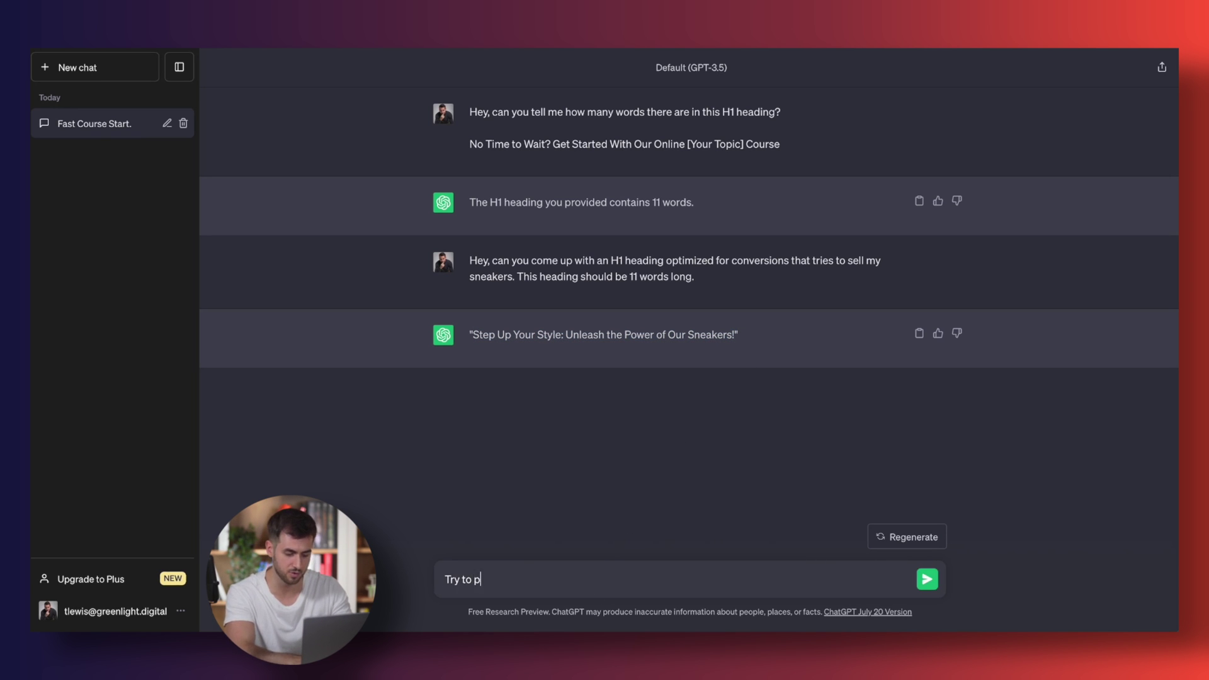
type("ut the foc")
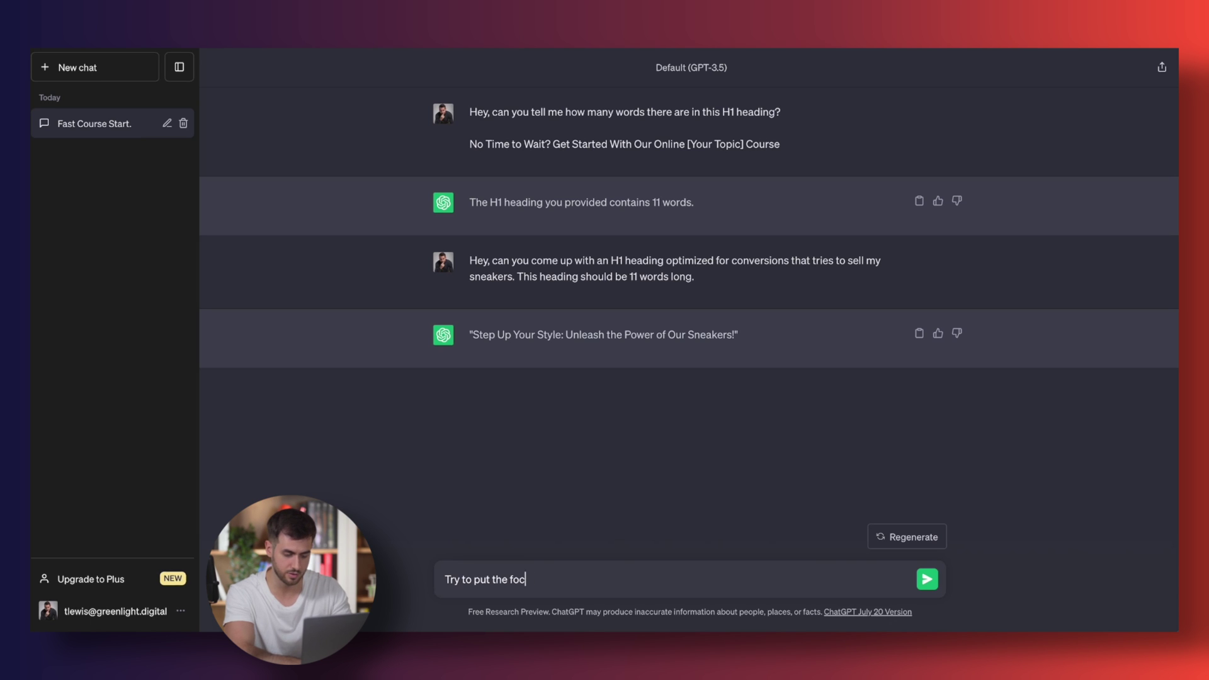
type("us on the fact that")
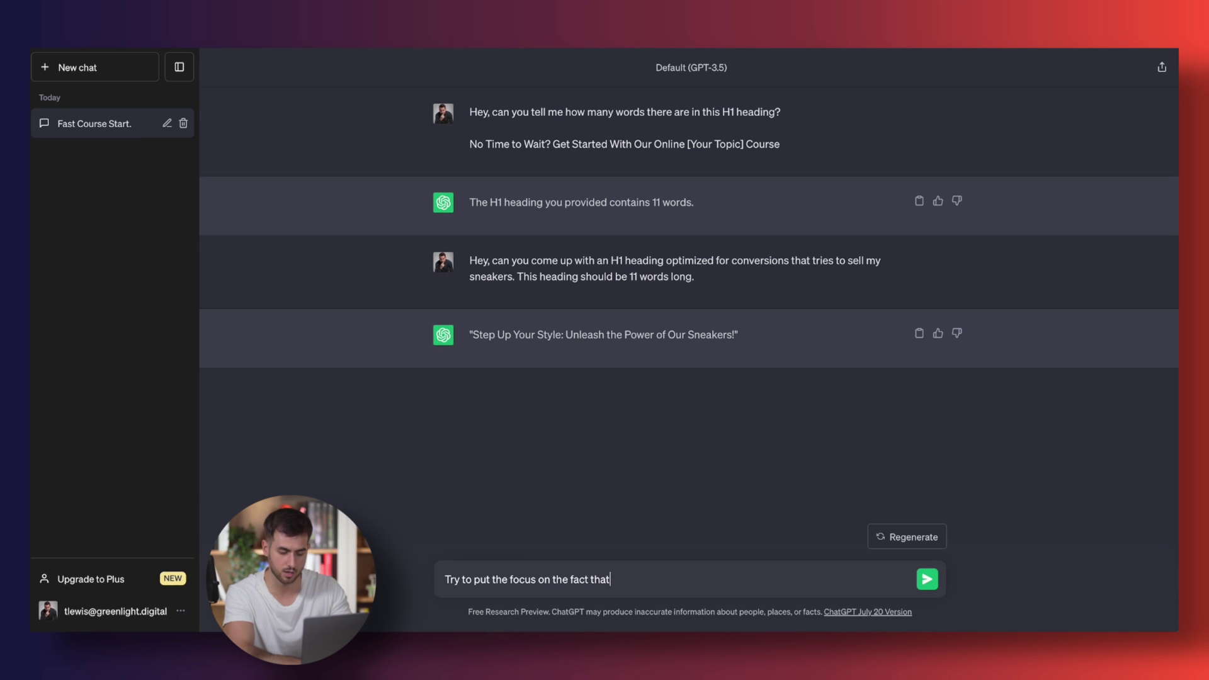
type(" our sneakers last ")
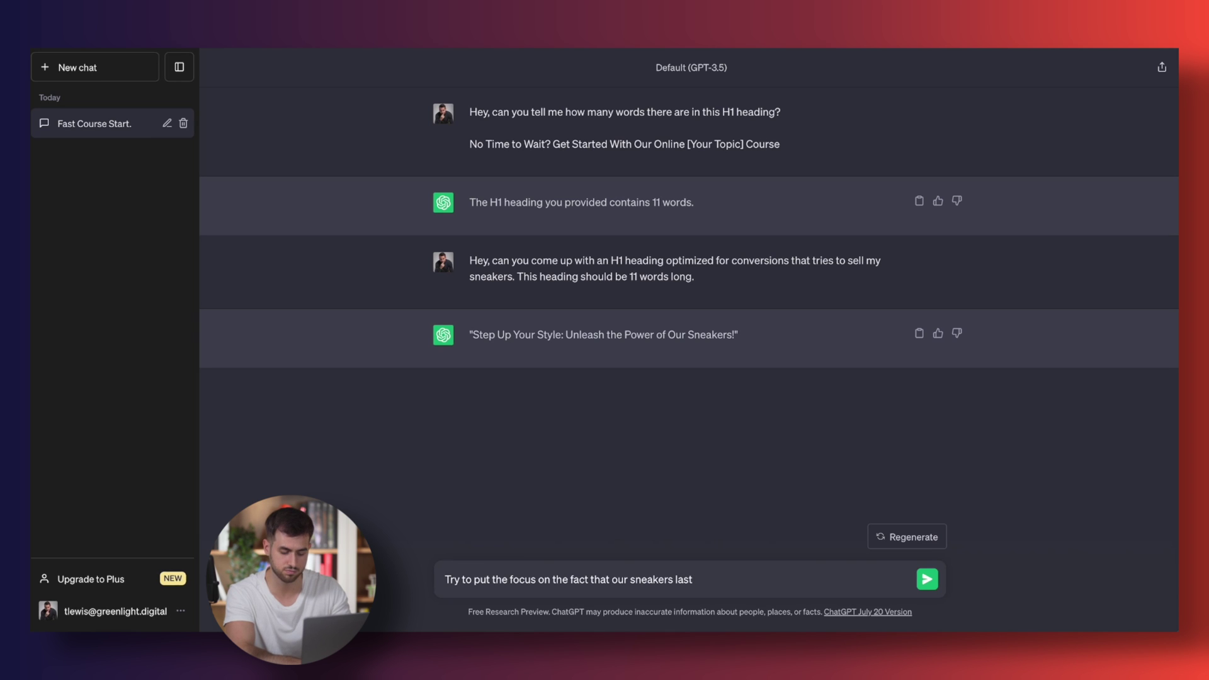
type("for")
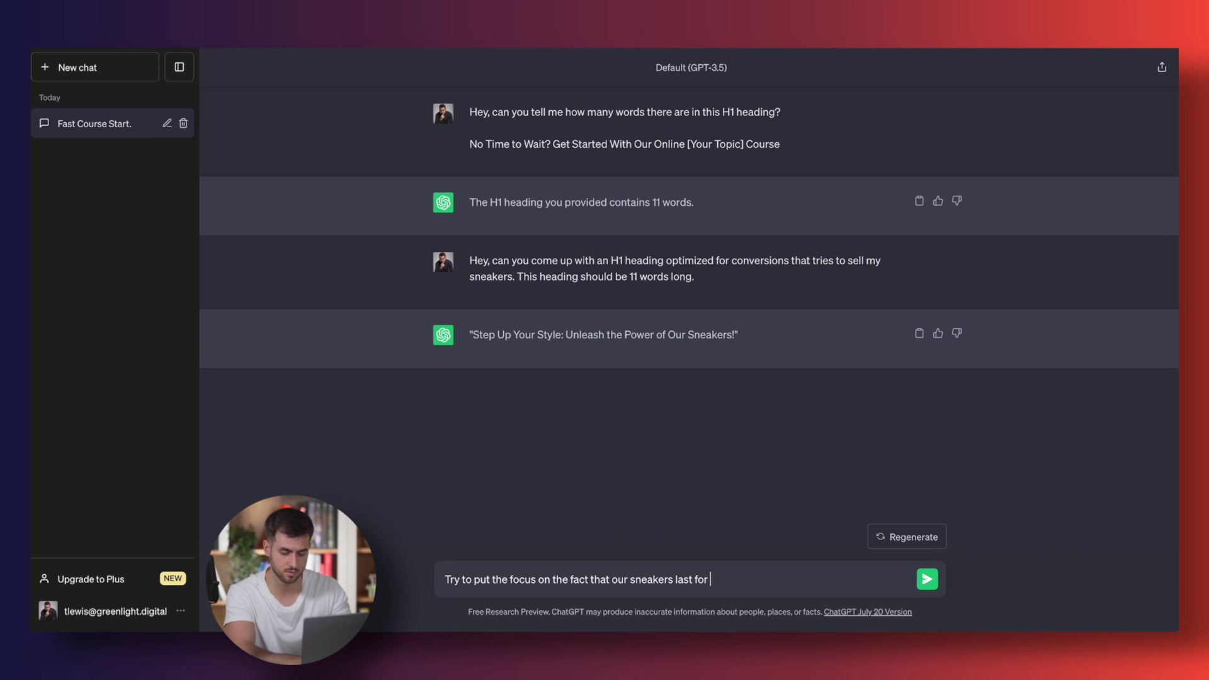
type("a da decade.")
key("Return")
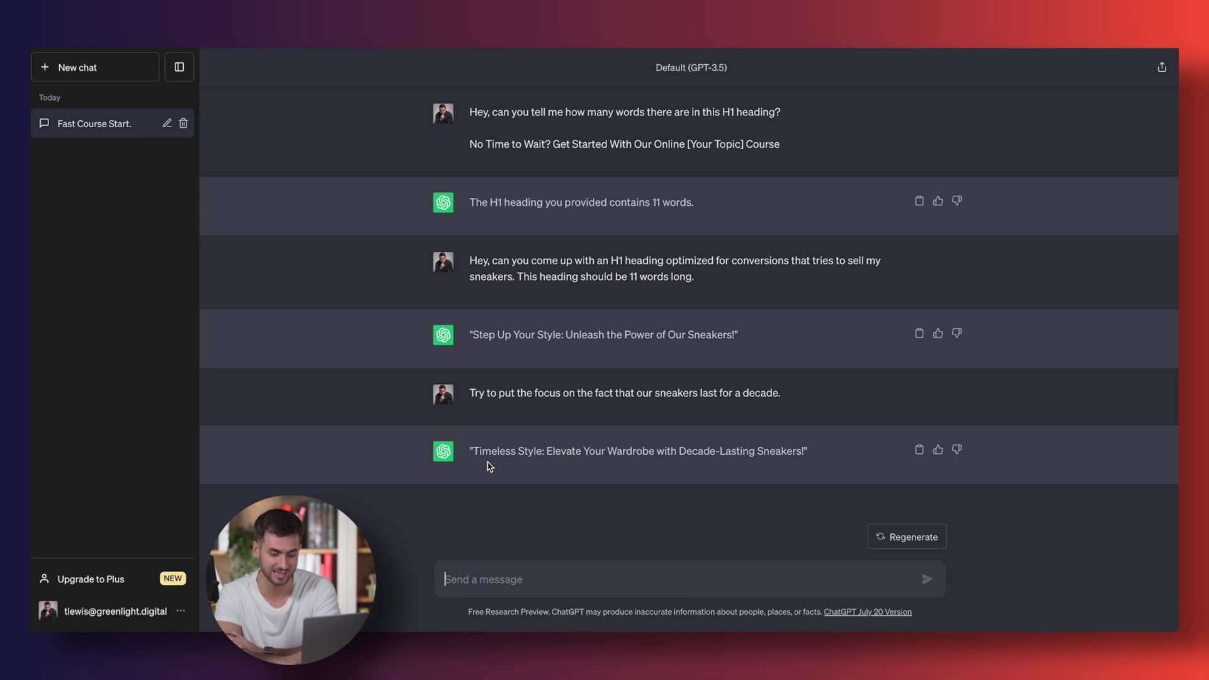
left_click_drag(476, 450, 805, 450)
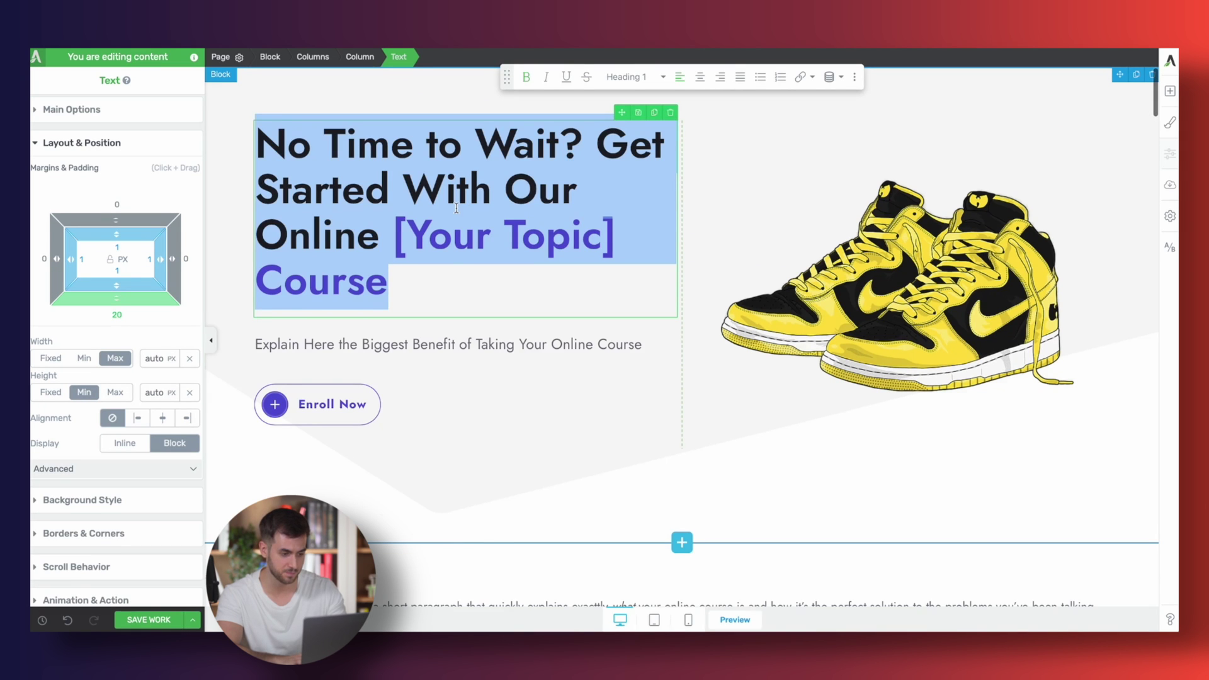
- Paste the new headline over the hero heading and set its font size to 55 px
type("Timeless Style: Elevate Your Wardrobe with Decade-Lasting Sneakers!")
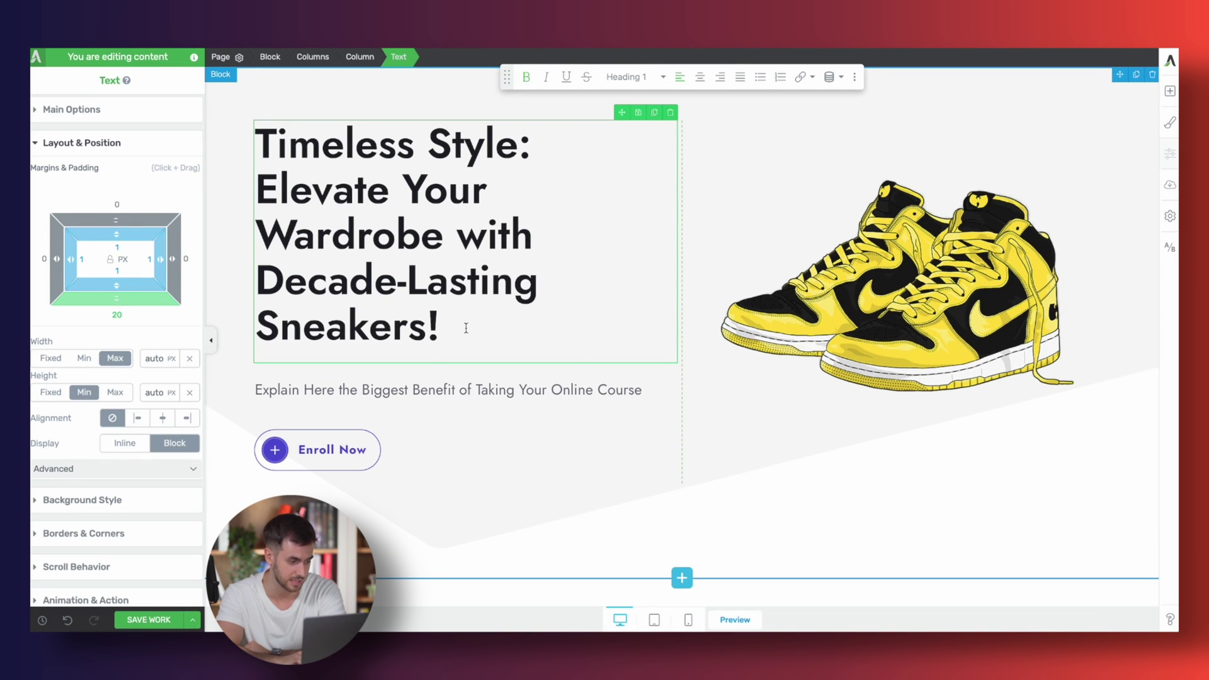
left_click_drag(471, 339, 255, 129)
left_click(71, 109)
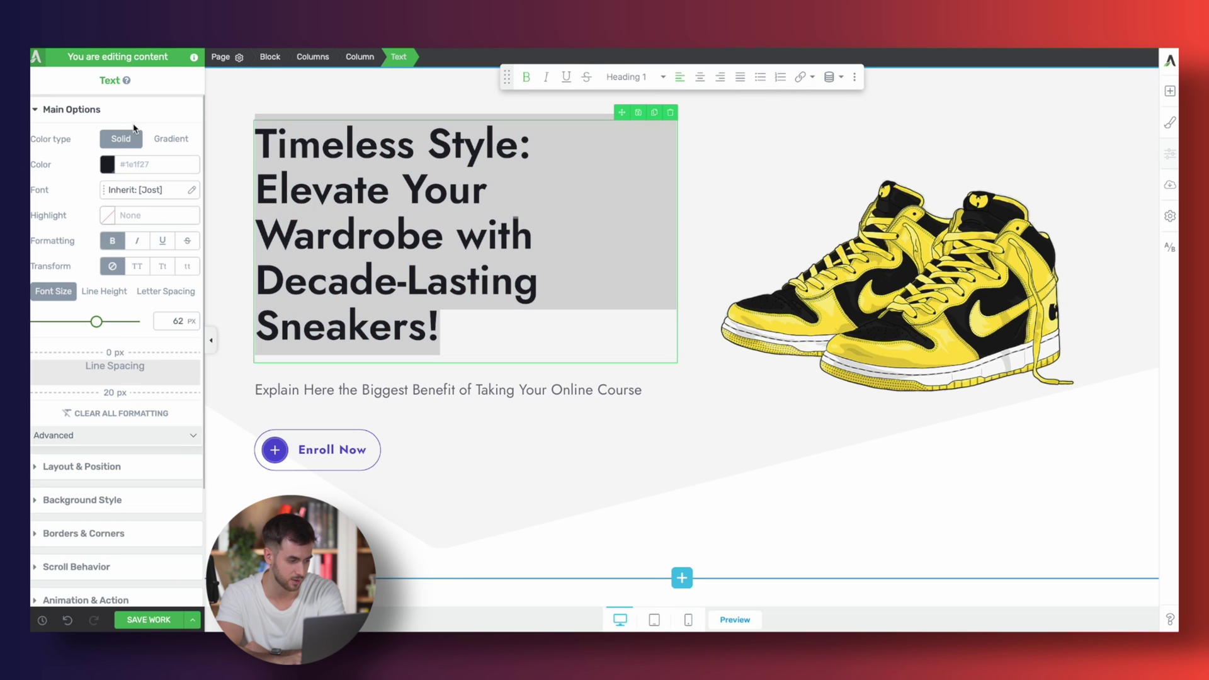
left_click_drag(95, 323, 89, 323)
- Colour the phrase 'Decade-Lasting' with the purple Main Accent colour and deselect the heading
left_click(372, 241)
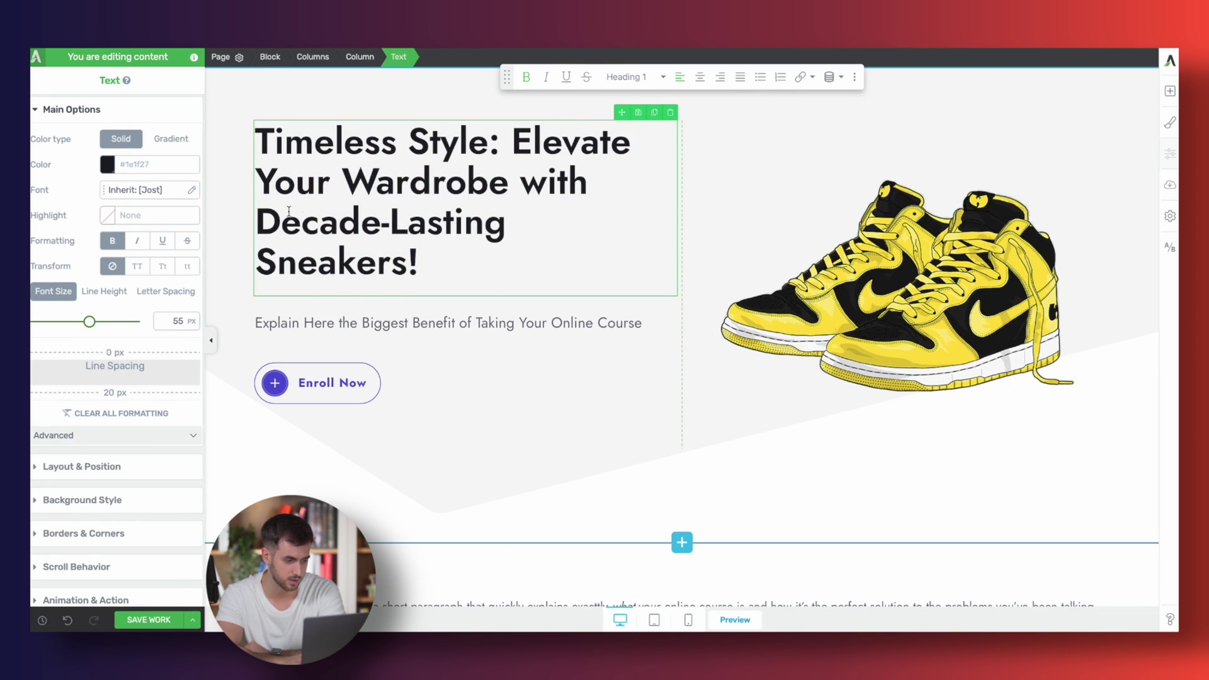
left_click_drag(262, 219, 478, 212)
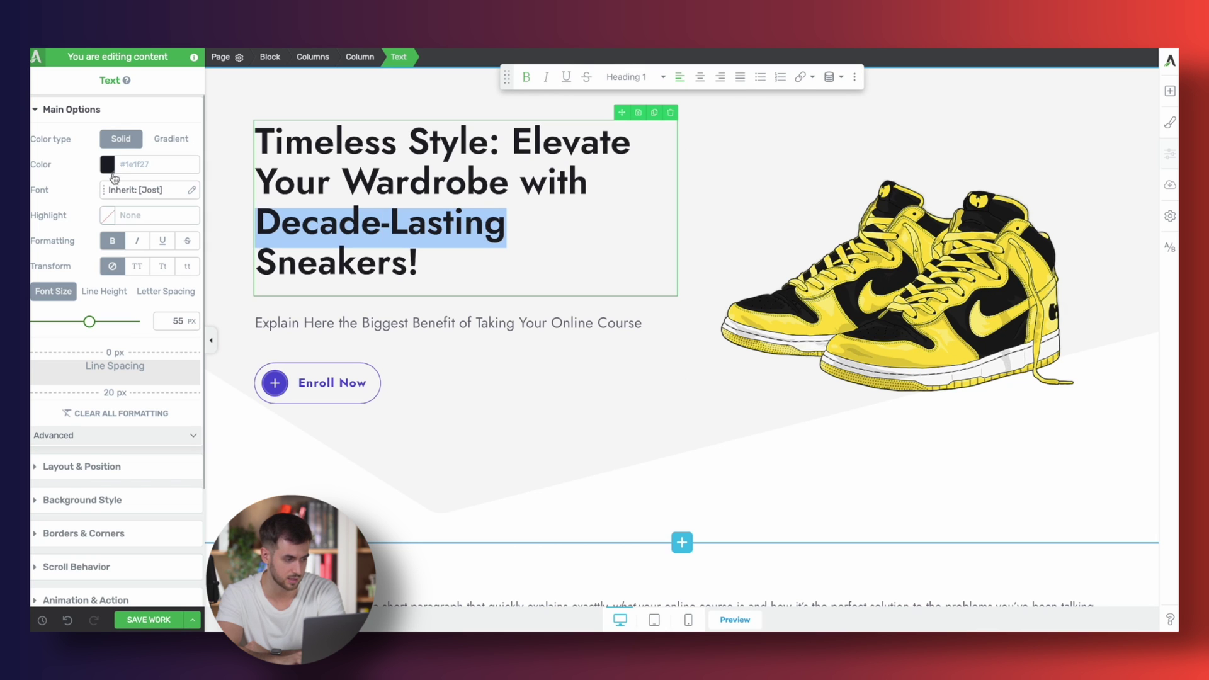
left_click(108, 164)
left_click(43, 444)
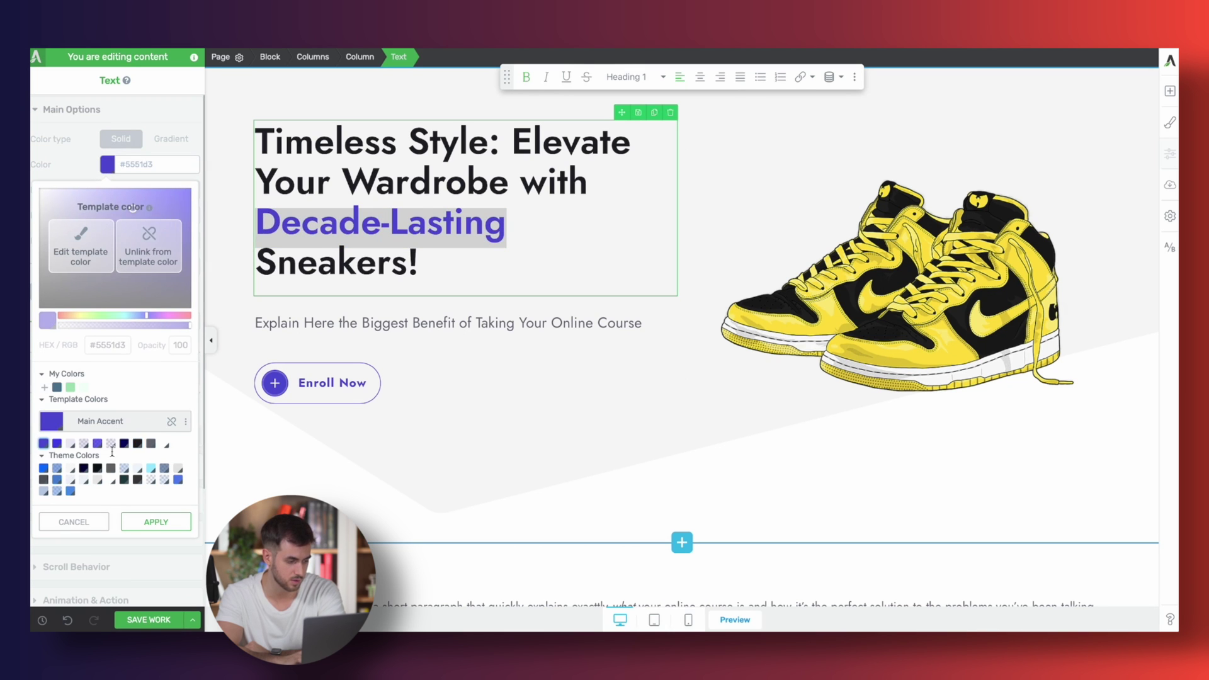
left_click(156, 522)
left_click(610, 308)
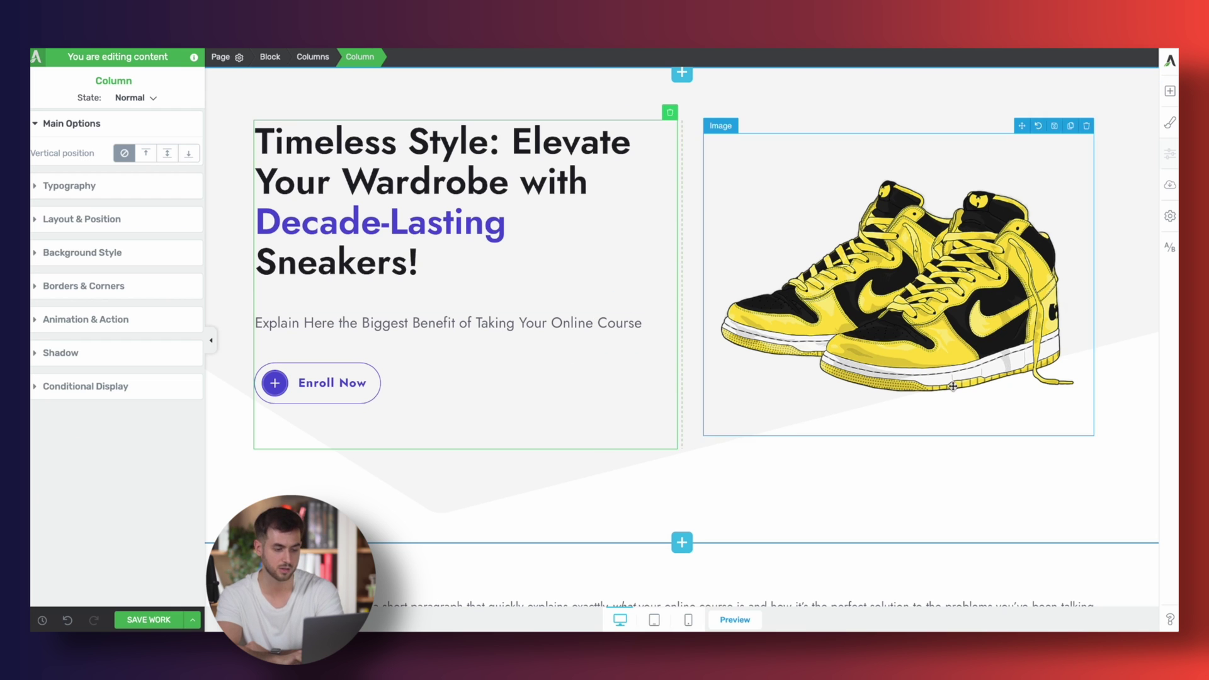
left_click(898, 450)
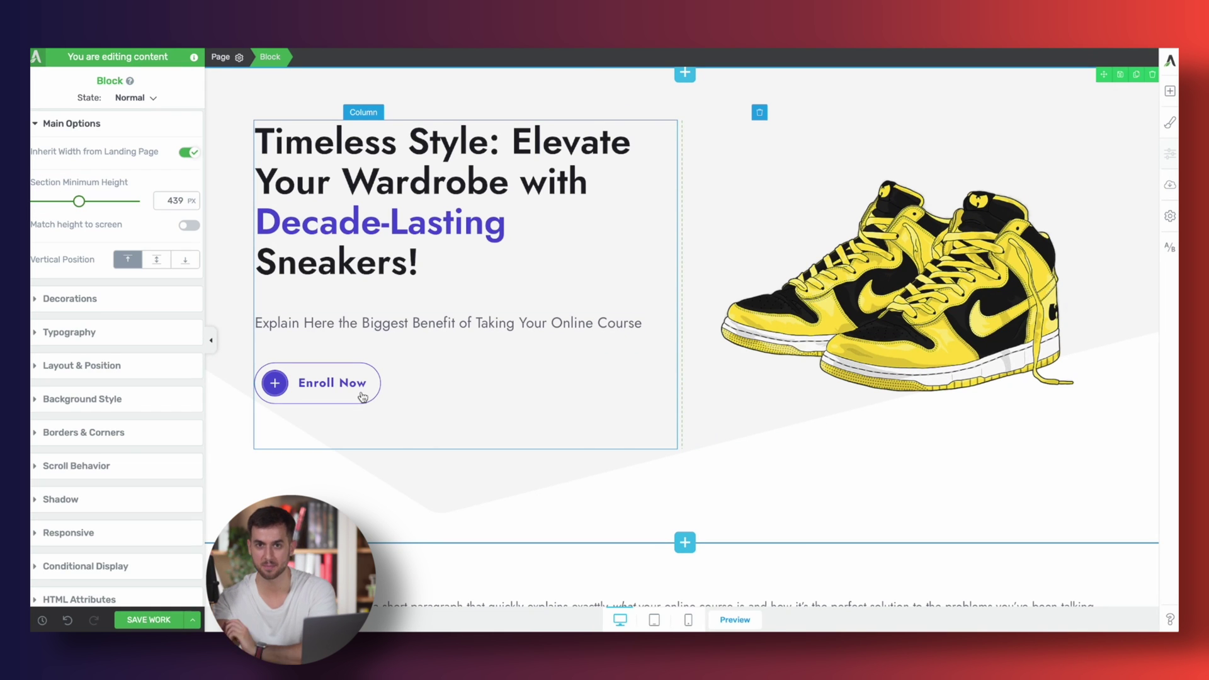